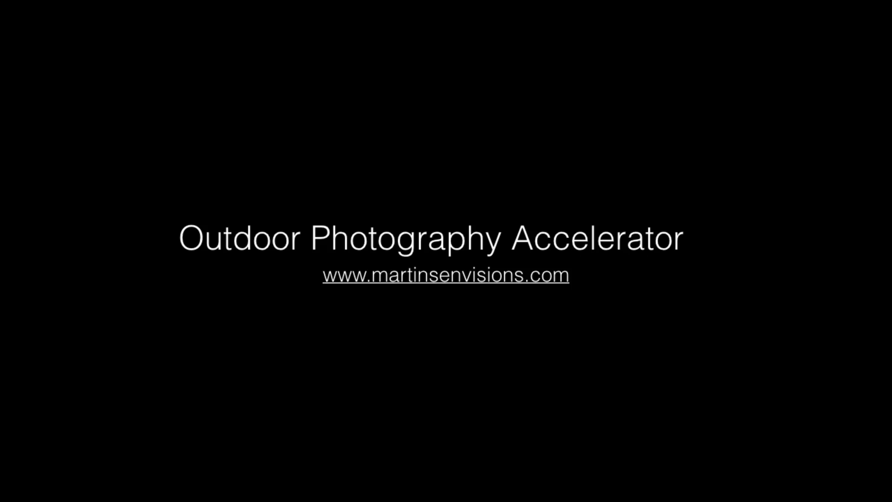
# Leave the title card and bring up the unedited bird photo in the Develop module.
pyautogui.click(108, 335)
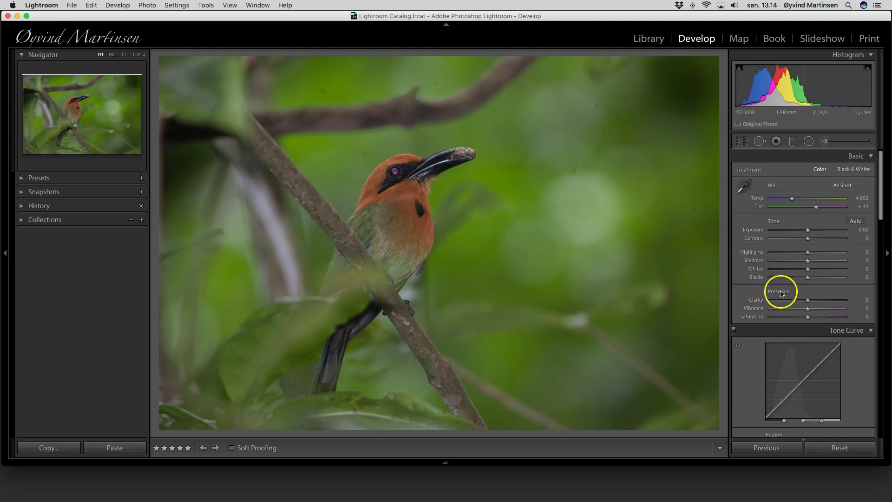
# Raise Clarity to +25 and Vibrance to +45 in the Basic panel's Presence section.
pyautogui.click(808, 301)
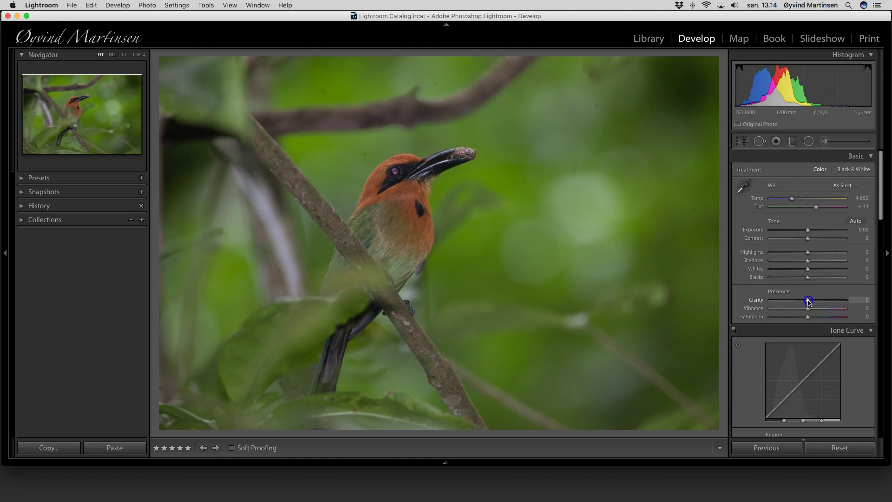
pyautogui.moveTo(808, 301); pyautogui.dragTo(815, 301)
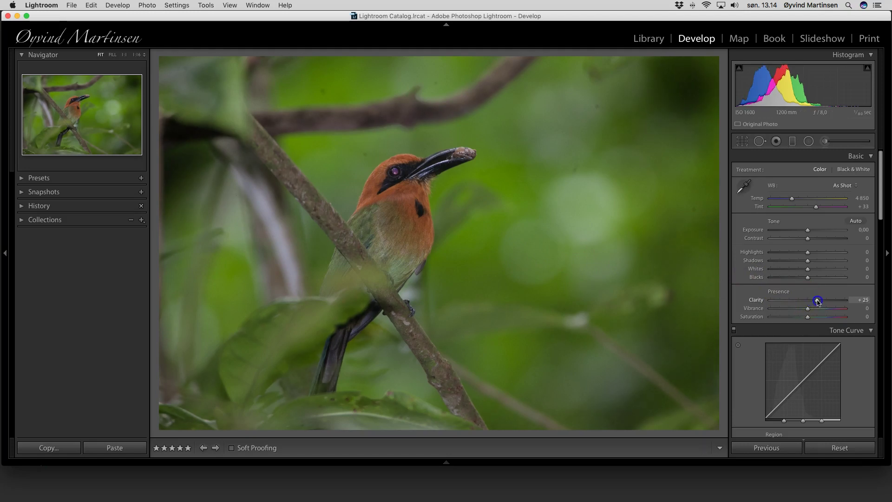
pyautogui.click(807, 308)
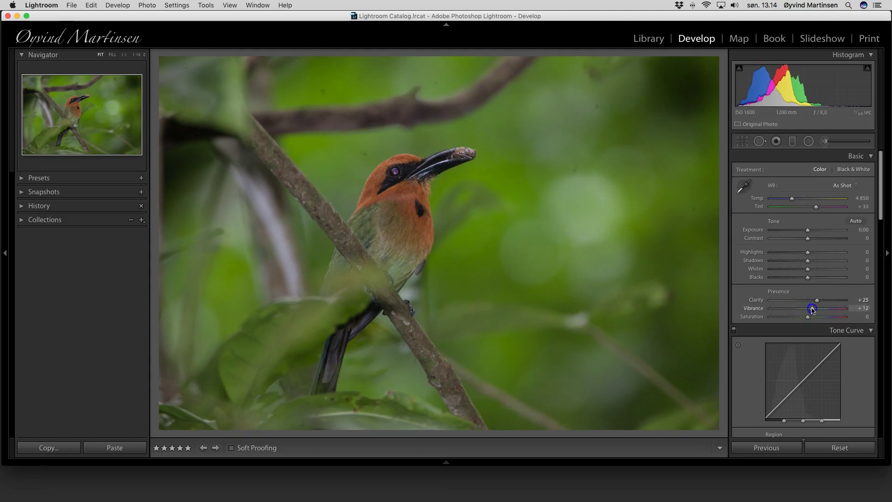
pyautogui.moveTo(816, 310); pyautogui.dragTo(824, 308)
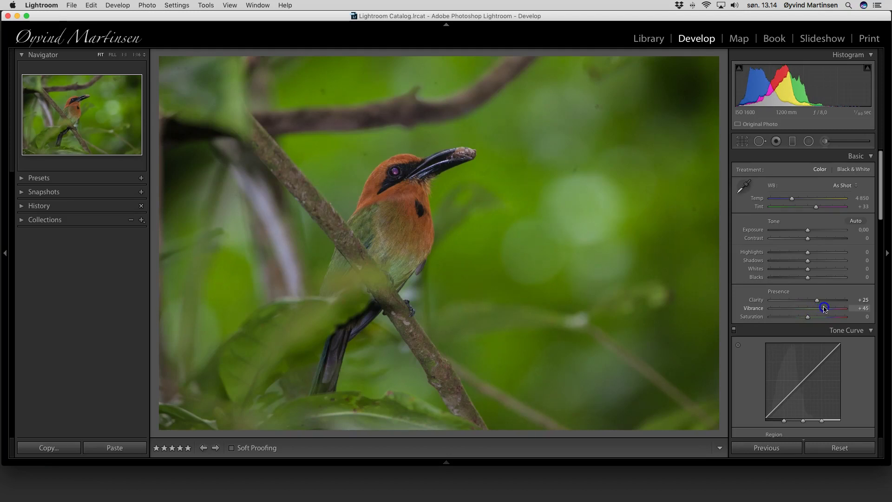
pyautogui.scroll(-1, 824, 309)
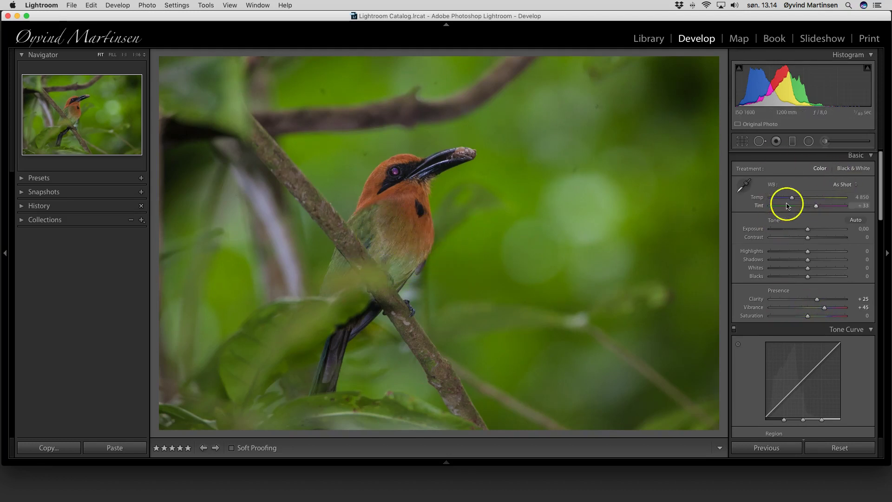
# Warm Temp to 5732 and set Saturation +6, Contrast +22 and Shadows +35.
pyautogui.click(792, 198)
pyautogui.moveTo(793, 199); pyautogui.dragTo(798, 199)
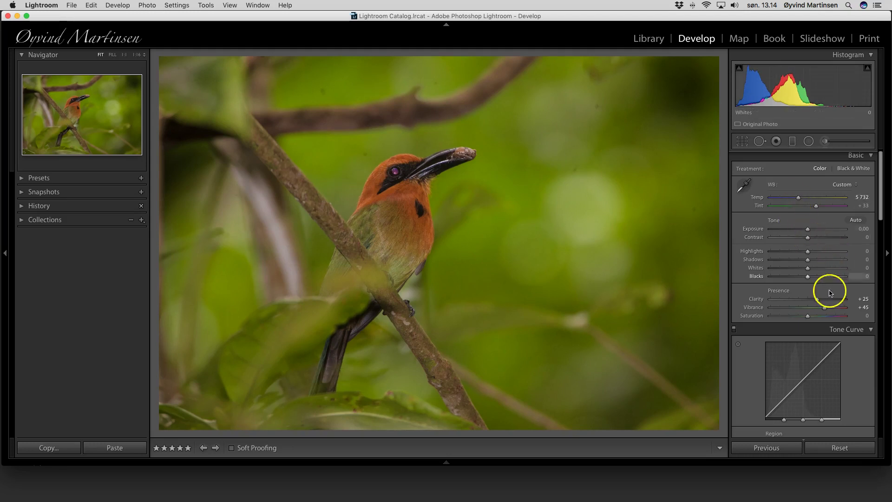
pyautogui.moveTo(807, 317); pyautogui.dragTo(809, 317)
pyautogui.moveTo(807, 238); pyautogui.dragTo(822, 261)
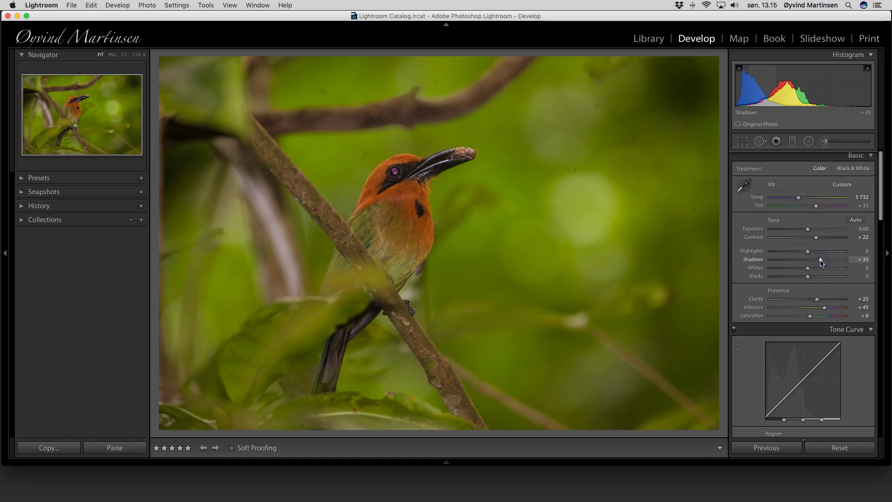
# Sharpen with Amount 58, Radius 1.1, Masking 40, and add Luminance noise reduction of 19.
pyautogui.scroll(-15, 821, 263)
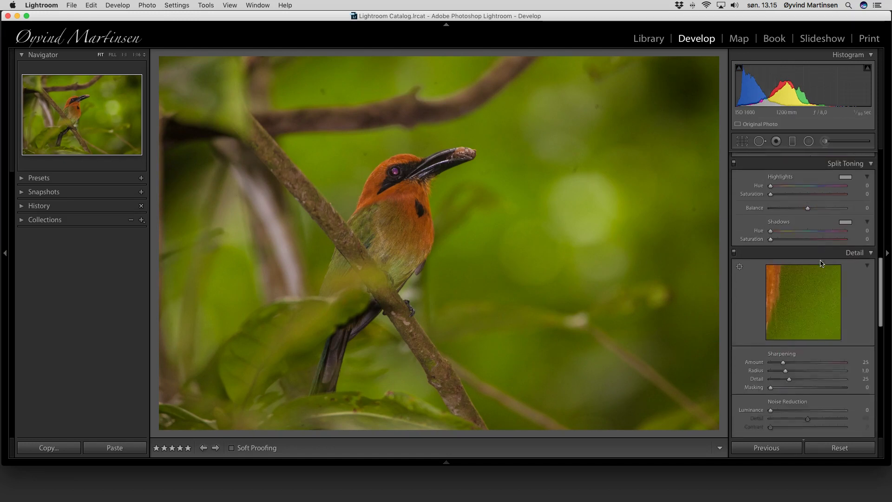
pyautogui.moveTo(783, 280); pyautogui.dragTo(791, 282)
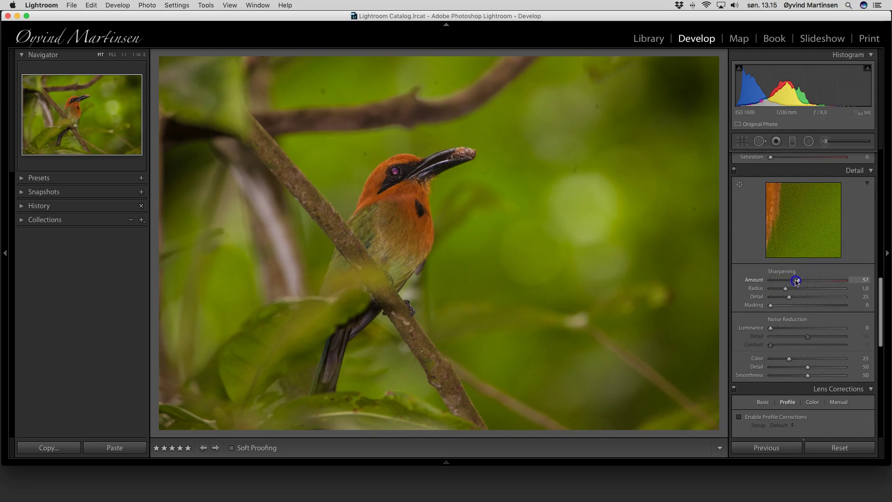
pyautogui.moveTo(796, 282); pyautogui.dragTo(796, 281)
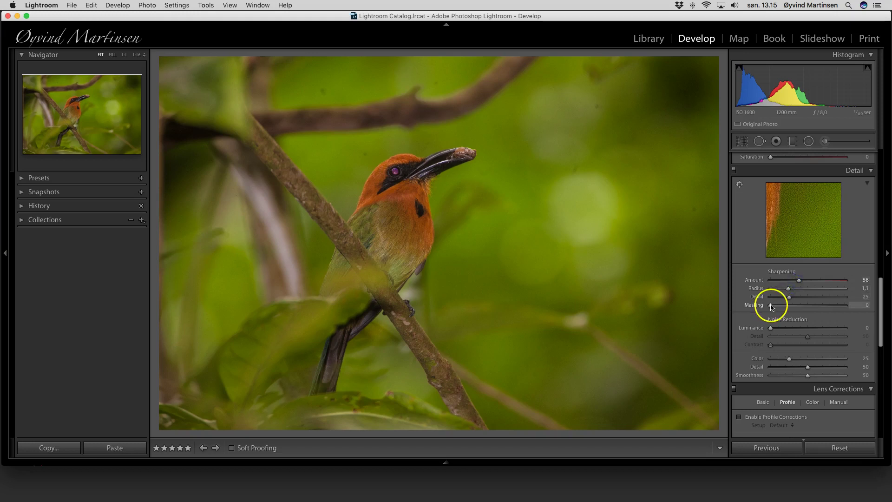
pyautogui.press('alt')
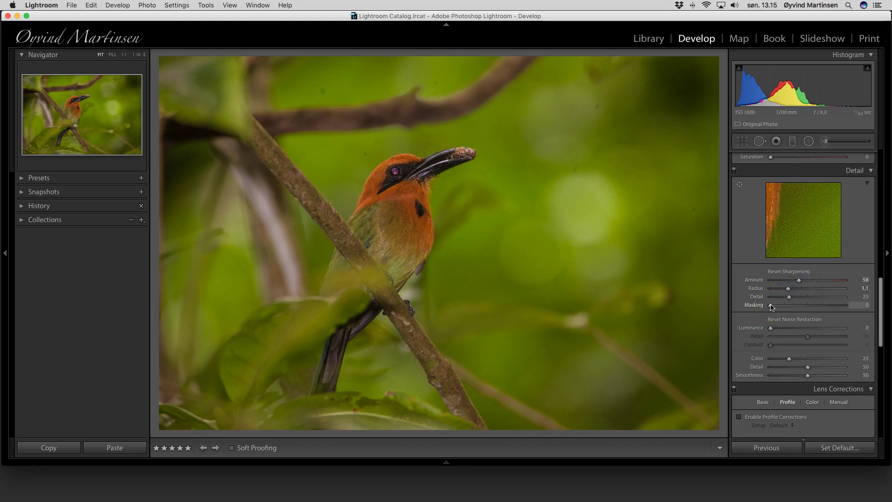
pyautogui.moveTo(771, 306); pyautogui.dragTo(800, 307)
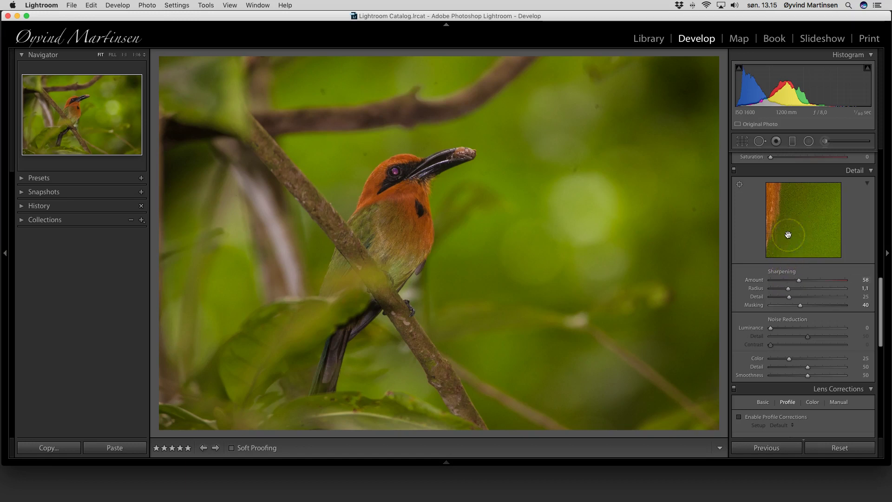
pyautogui.moveTo(772, 328); pyautogui.dragTo(775, 330)
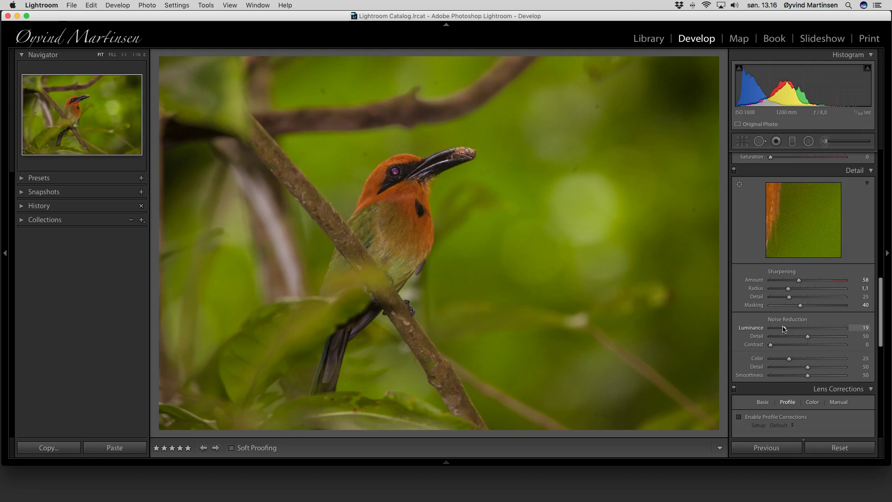
# Enable Profile Corrections and Remove Chromatic Aberration in Lens Corrections.
pyautogui.scroll(-5, 784, 328)
pyautogui.click(763, 279)
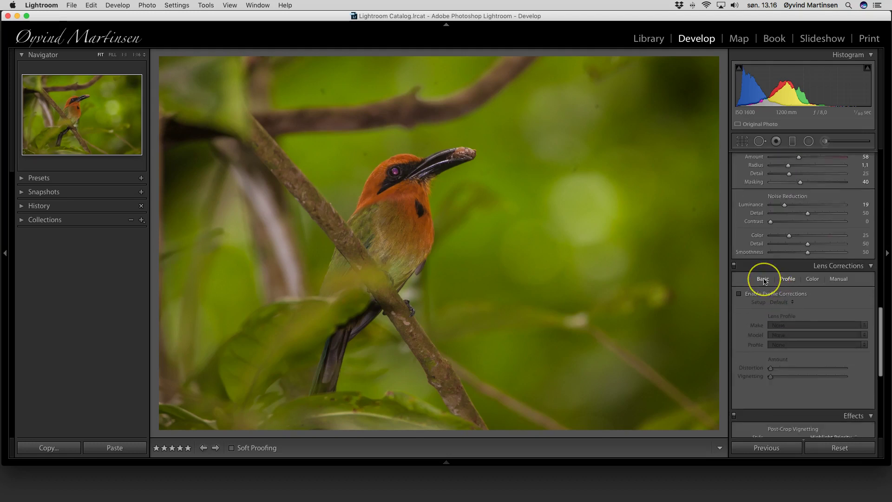
pyautogui.click(742, 298)
pyautogui.click(763, 277)
pyautogui.click(739, 294)
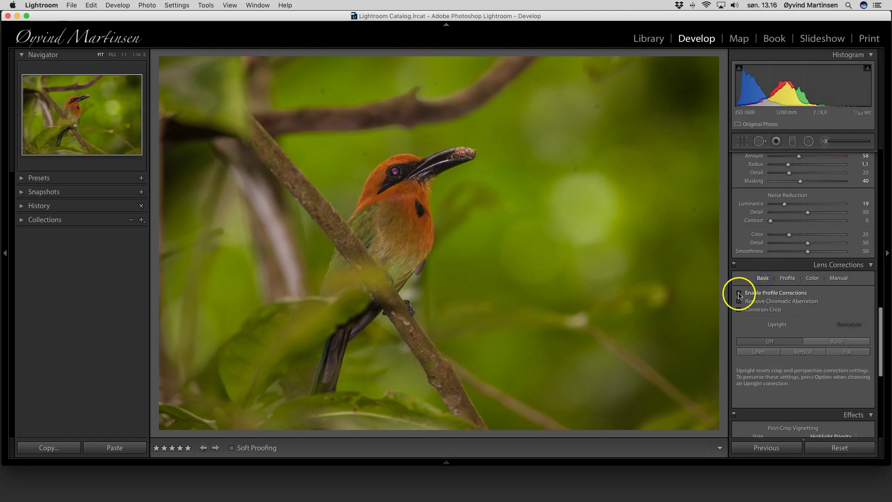
pyautogui.click(740, 294)
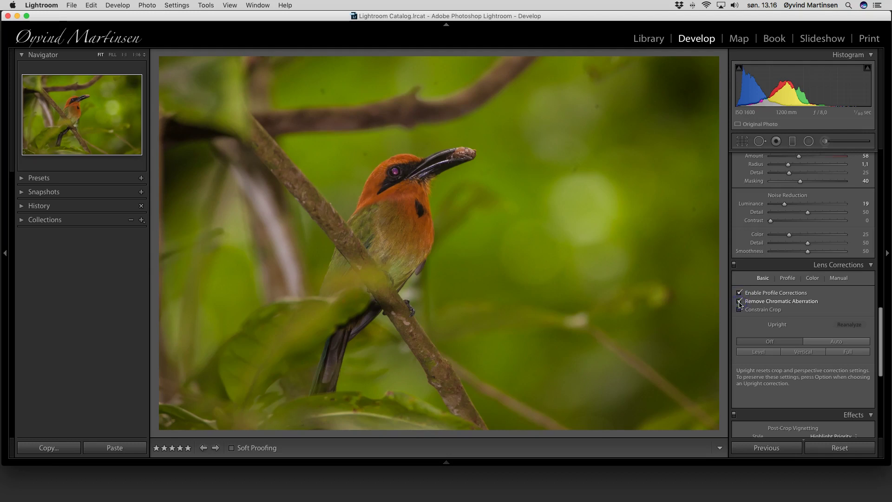
# Darken the photo's edges with a Post-Crop Vignetting Amount of -21.
pyautogui.scroll(-6, 790, 302)
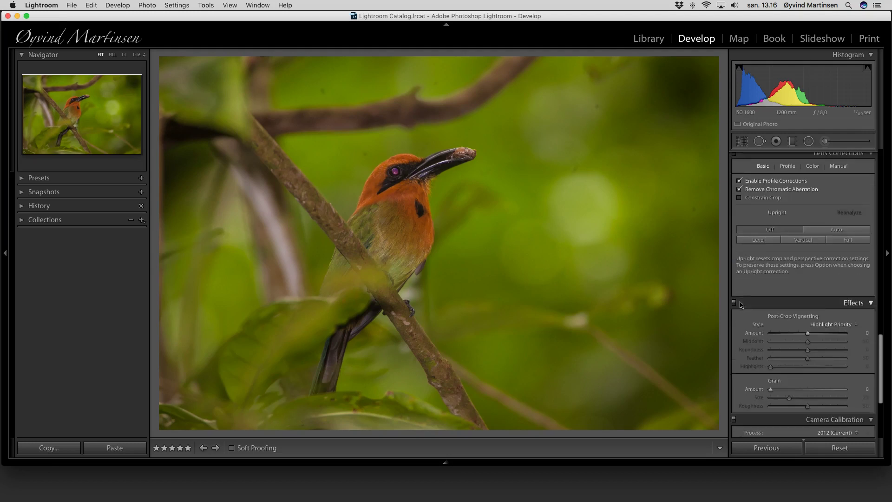
pyautogui.click(805, 309)
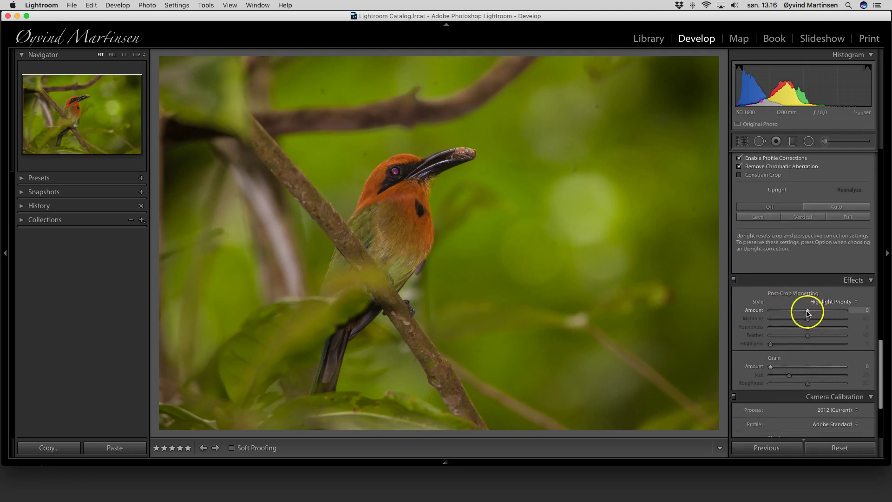
pyautogui.click(808, 311)
pyautogui.moveTo(808, 313); pyautogui.dragTo(799, 313)
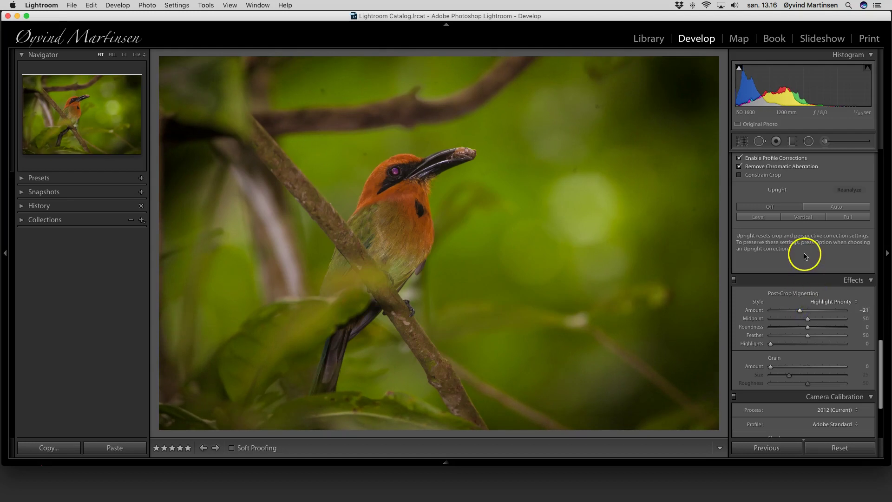
pyautogui.scroll(2, 805, 255)
pyautogui.scroll(10, 805, 255)
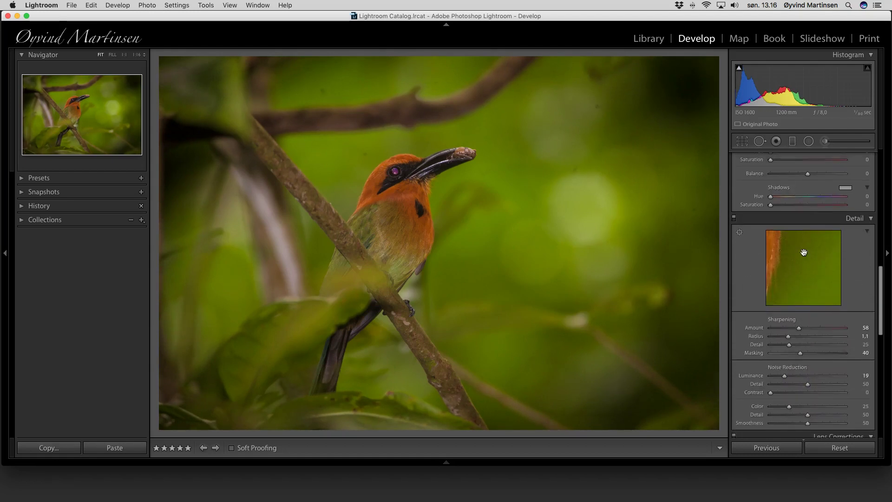
# Raise the Basic panel Exposure slider to +0.25.
pyautogui.scroll(10, 805, 254)
pyautogui.click(805, 222)
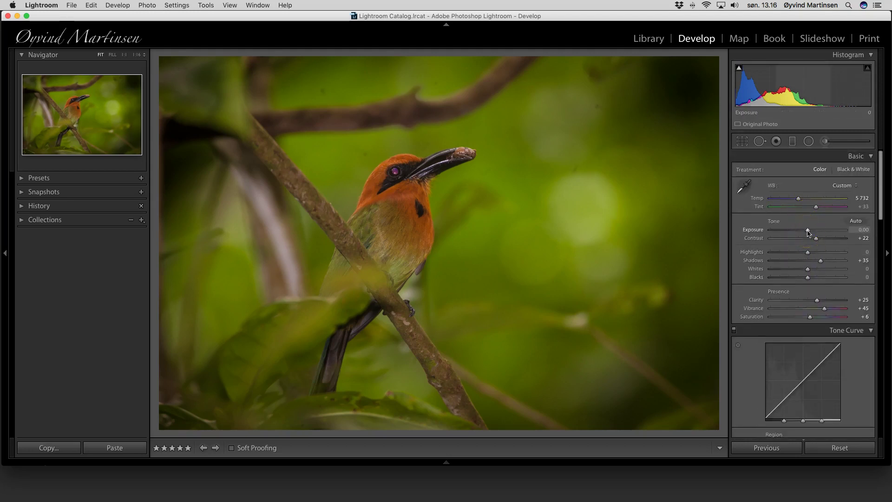
pyautogui.moveTo(808, 231); pyautogui.dragTo(809, 231)
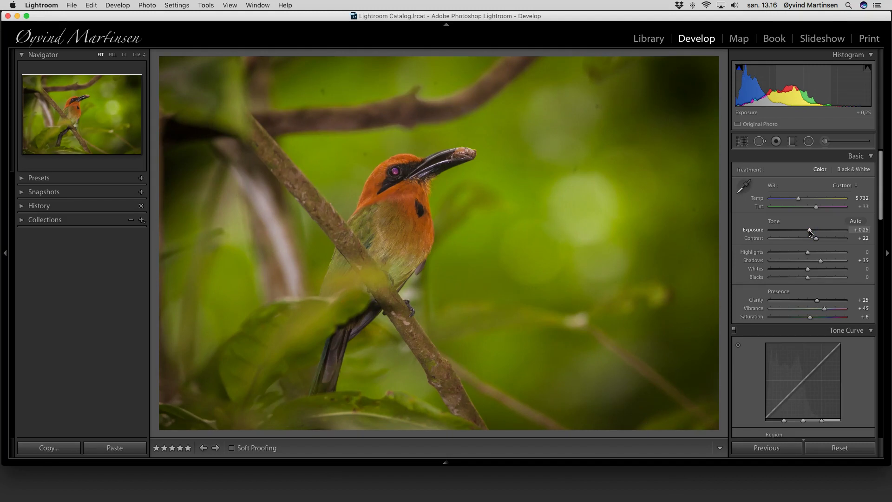
pyautogui.click(808, 236)
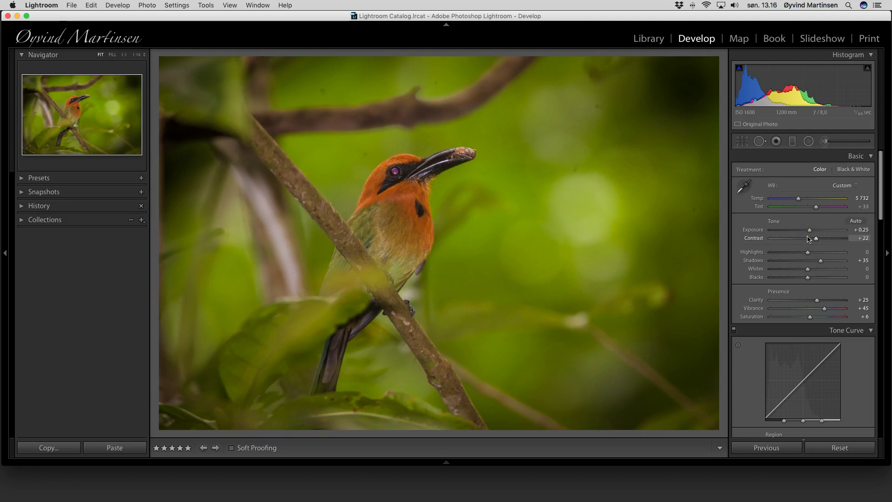
# Pick the Adjustment Brush and set local Contrast 5, Shadows 4 and Clarity 5.
pyautogui.click(825, 141)
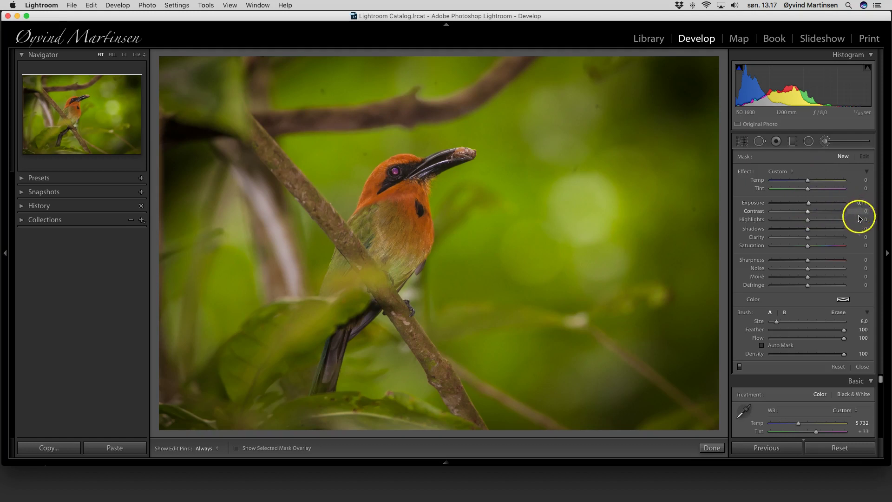
pyautogui.click(807, 212)
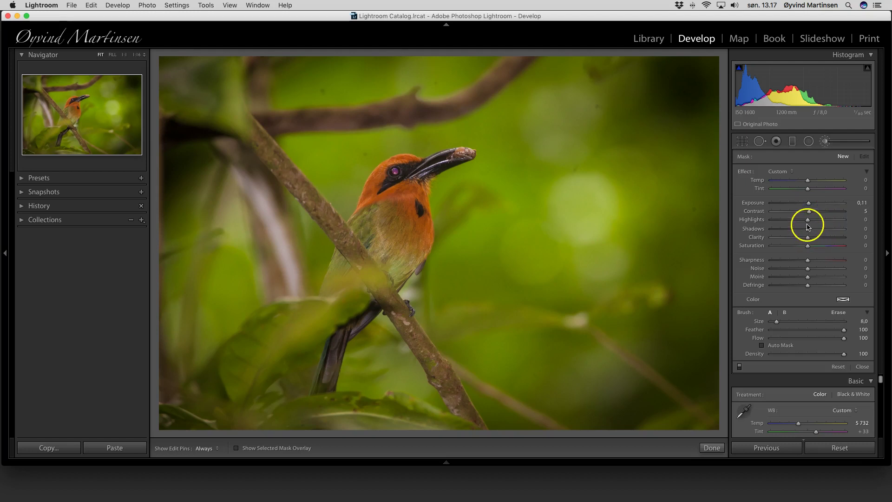
pyautogui.moveTo(807, 228); pyautogui.dragTo(808, 261)
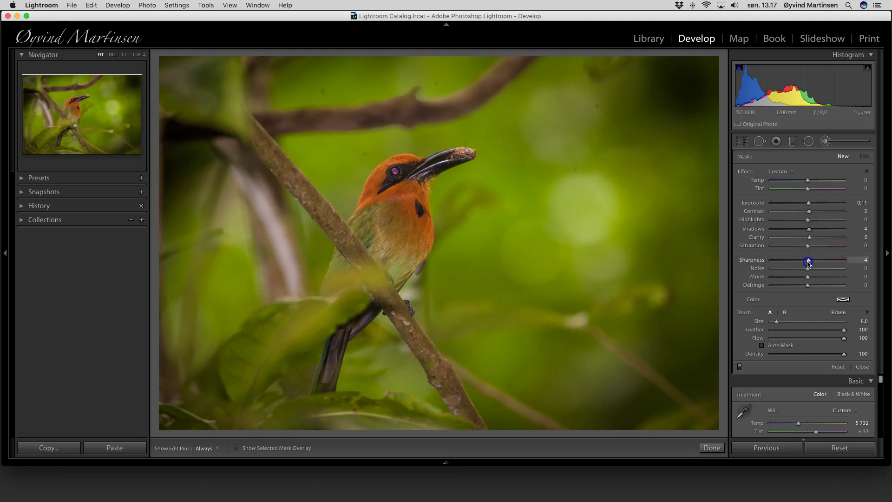
pyautogui.moveTo(808, 262); pyautogui.dragTo(808, 262)
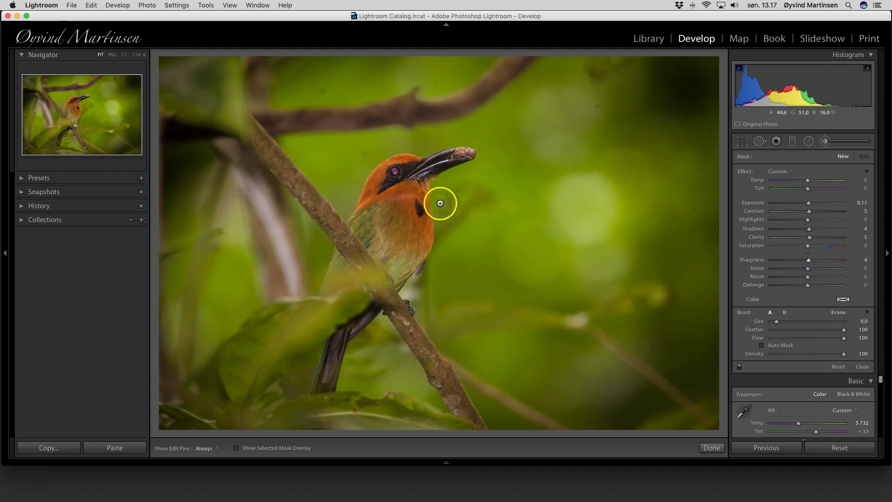
pyautogui.scroll(-2, 395, 197)
# Paint the mask over the bird's orange breast, raise its Exposure to 0.39, and close the brush.
pyautogui.press('h')
pyautogui.click(404, 176)
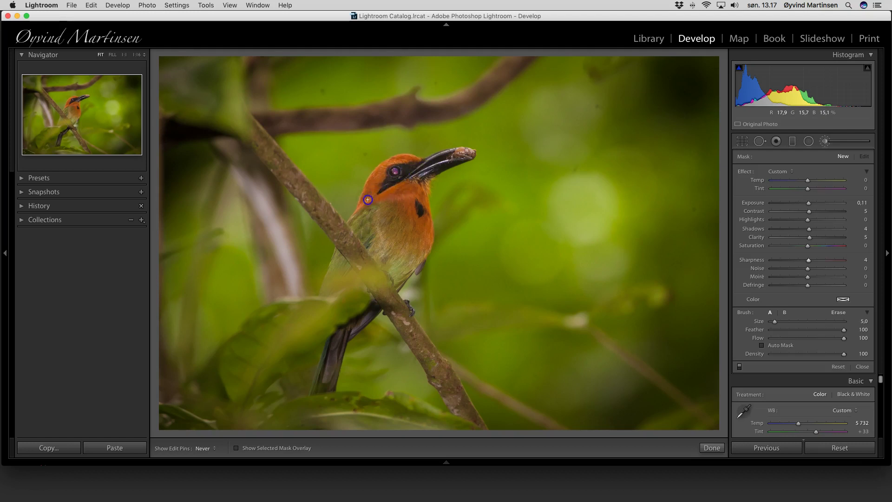
pyautogui.moveTo(384, 202)
pyautogui.mouseDown()
pyautogui.moveTo(405, 197)
pyautogui.moveTo(397, 219)
pyautogui.moveTo(417, 213)
pyautogui.mouseUp()
pyautogui.moveTo(404, 261); pyautogui.dragTo(330, 368)
pyautogui.press('h')
pyautogui.click(809, 205)
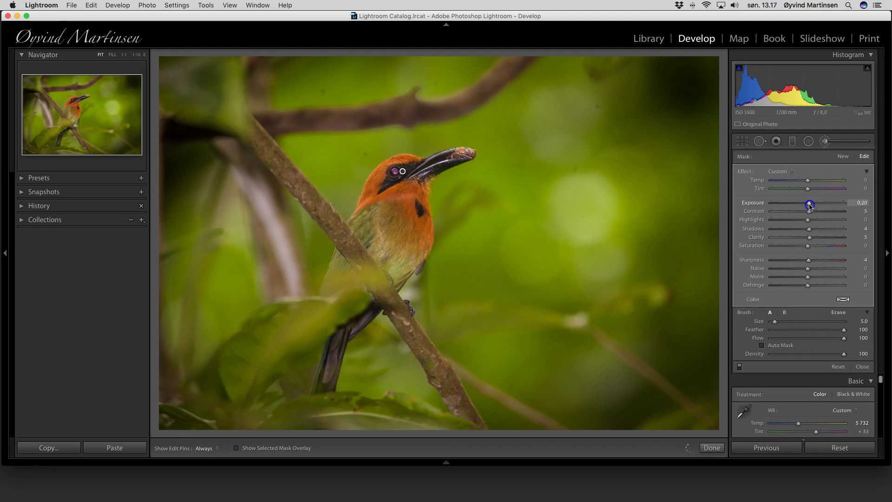
pyautogui.moveTo(812, 205)
pyautogui.mouseDown()
pyautogui.moveTo(785, 205)
pyautogui.moveTo(818, 207)
pyautogui.moveTo(809, 207)
pyautogui.mouseUp()
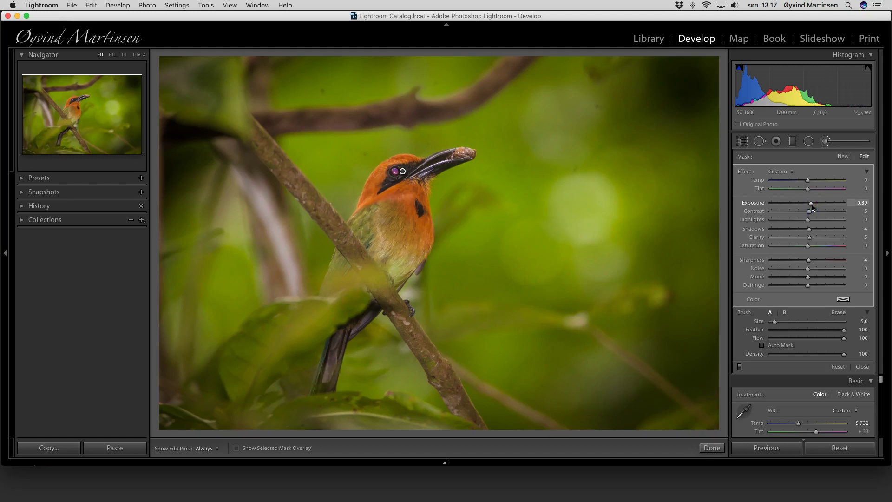
pyautogui.click(862, 367)
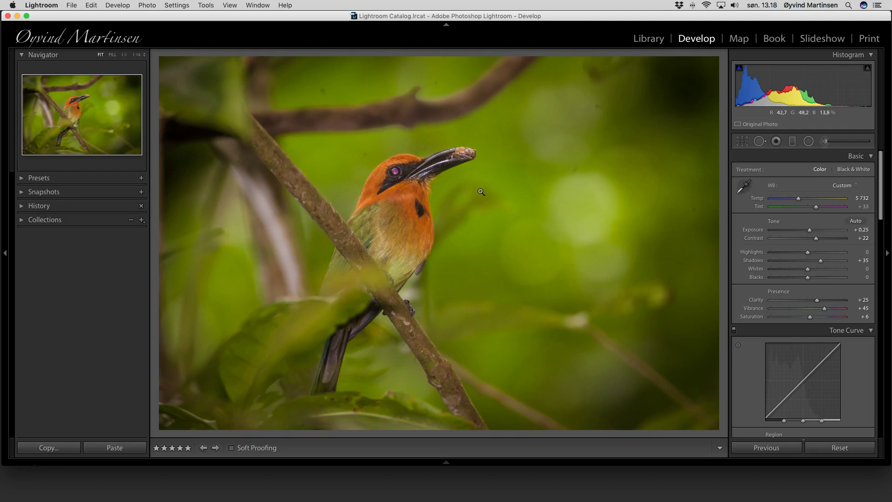
# Apply a Pet Eye correction with catchlight to the bird's eye and close the tool.
pyautogui.moveTo(481, 192); pyautogui.dragTo(525, 191)
pyautogui.click(776, 141)
pyautogui.click(833, 171)
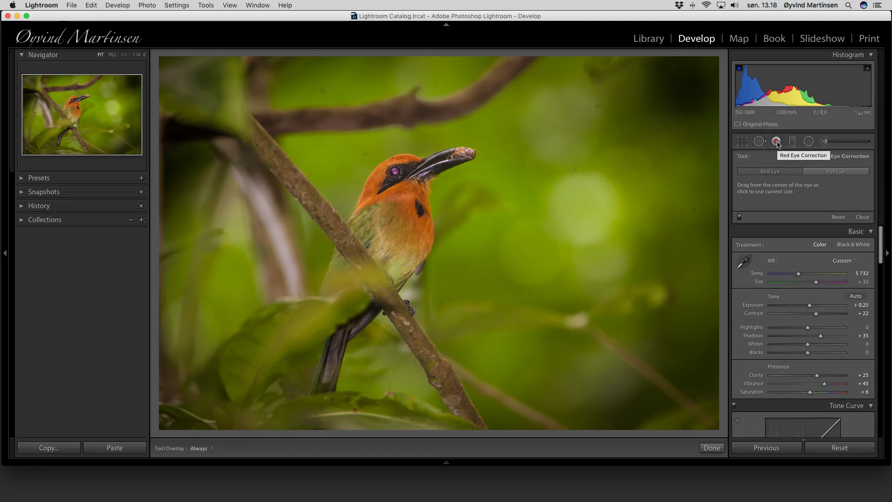
pyautogui.click(846, 172)
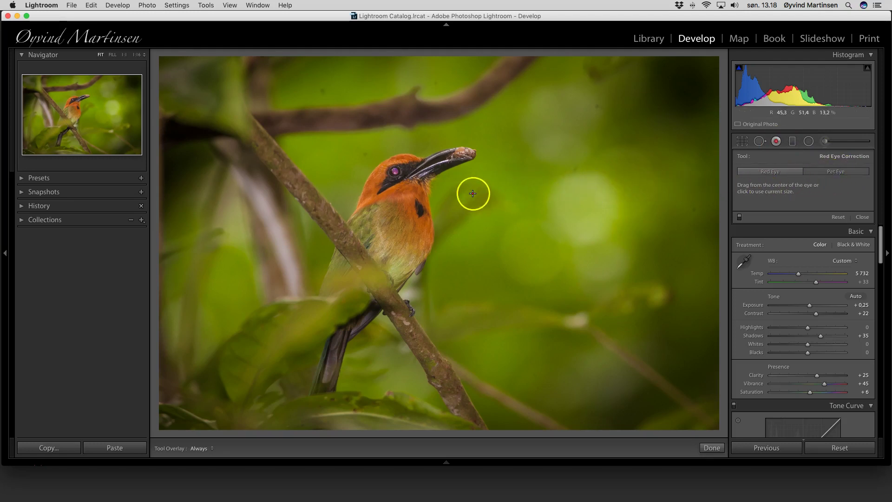
pyautogui.click(394, 171)
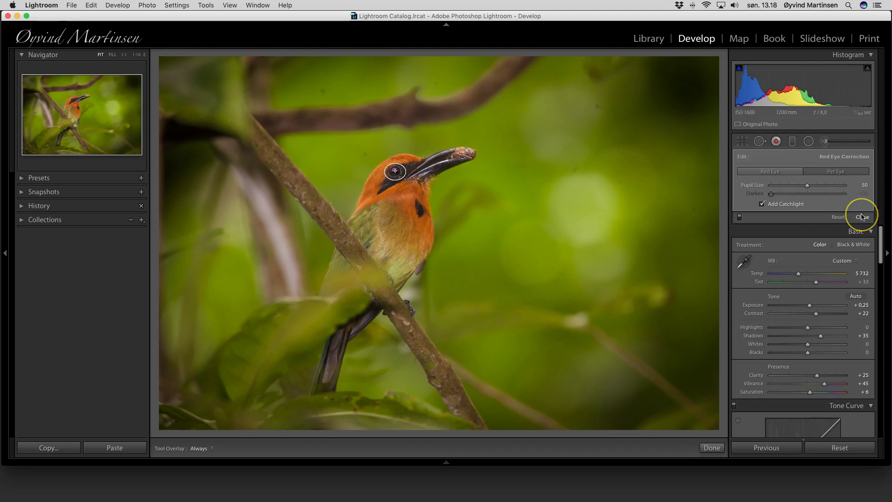
pyautogui.click(390, 167)
pyautogui.moveTo(394, 164); pyautogui.dragTo(393, 167)
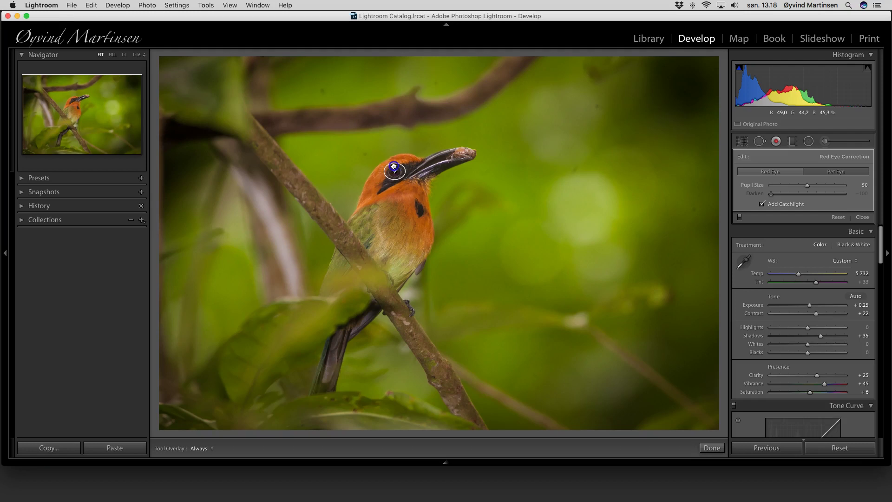
pyautogui.click(396, 171)
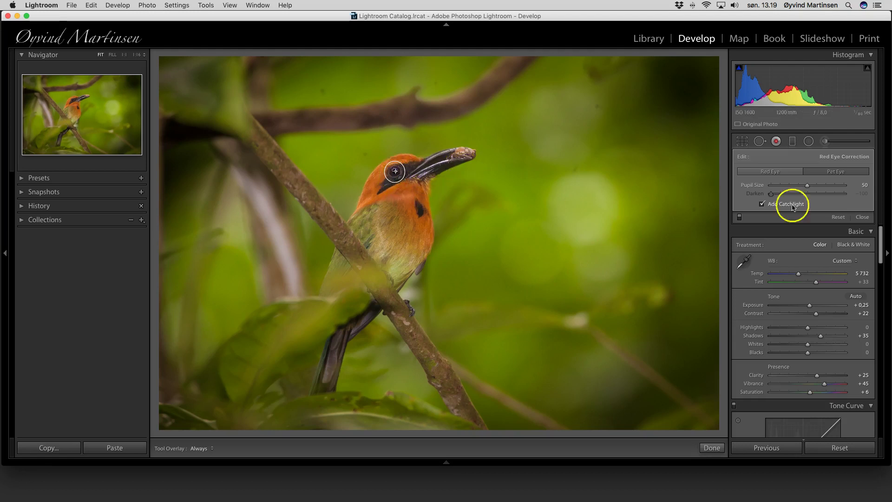
pyautogui.click(862, 217)
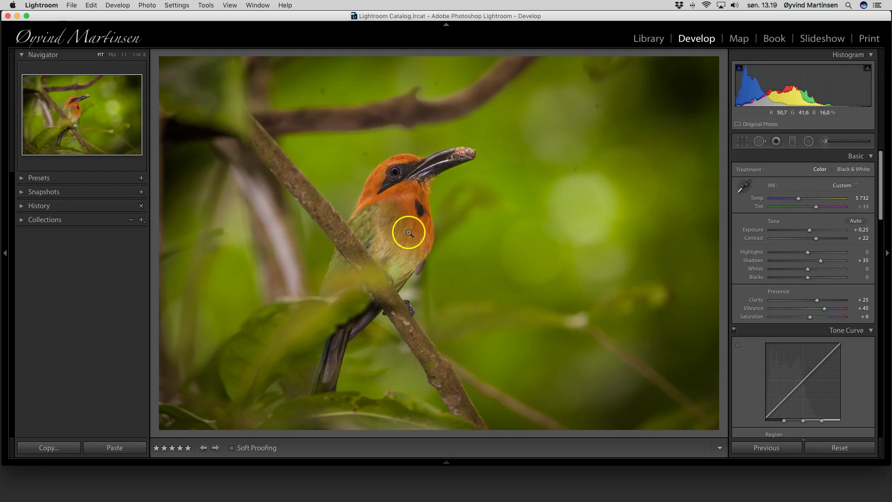
# Lift Orange Luminance to +12 and Orange Saturation to +22 in the HSL panel.
pyautogui.moveTo(882, 204); pyautogui.dragTo(882, 275)
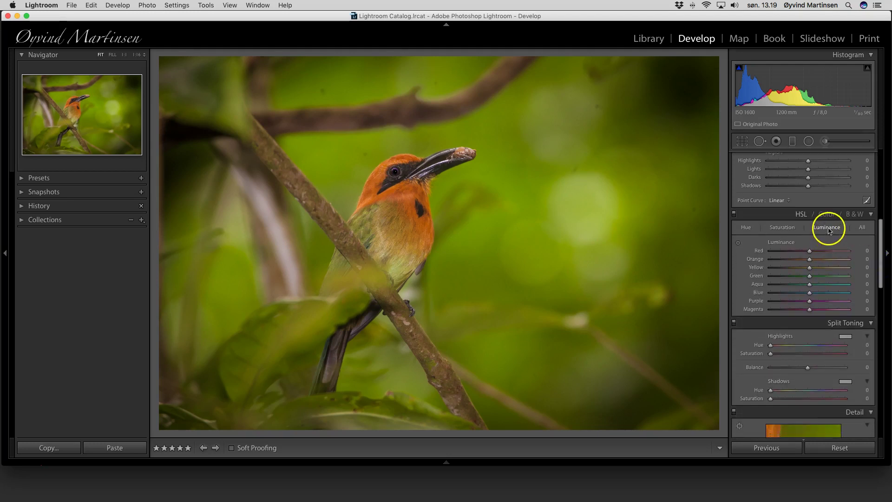
pyautogui.click(810, 261)
pyautogui.moveTo(813, 262); pyautogui.dragTo(812, 261)
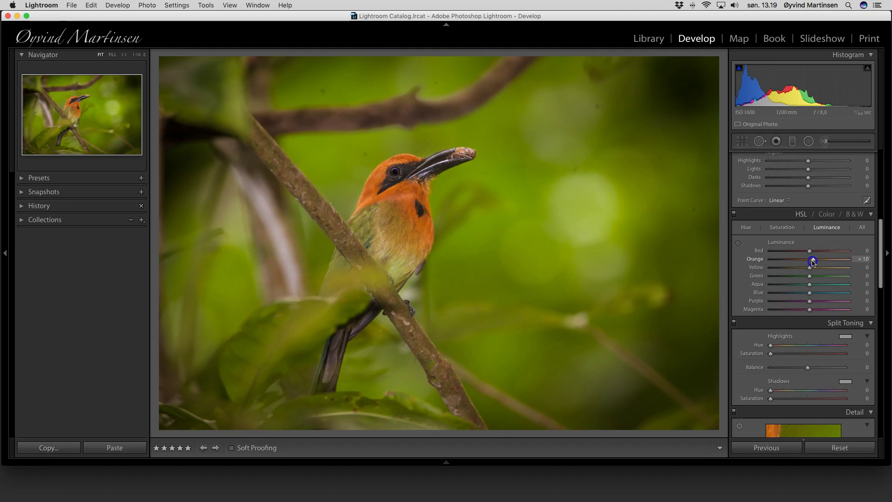
pyautogui.moveTo(814, 262); pyautogui.dragTo(814, 262)
pyautogui.click(785, 230)
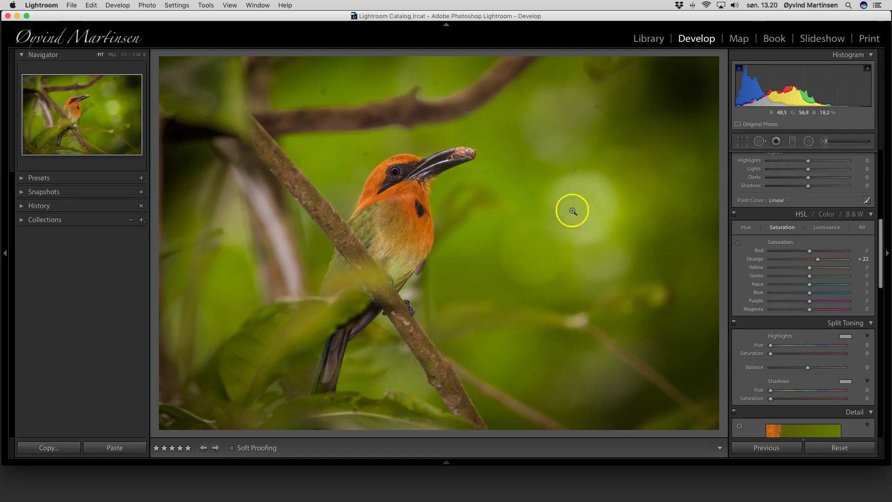
# Darken Green Luminance to -24.
pyautogui.click(827, 229)
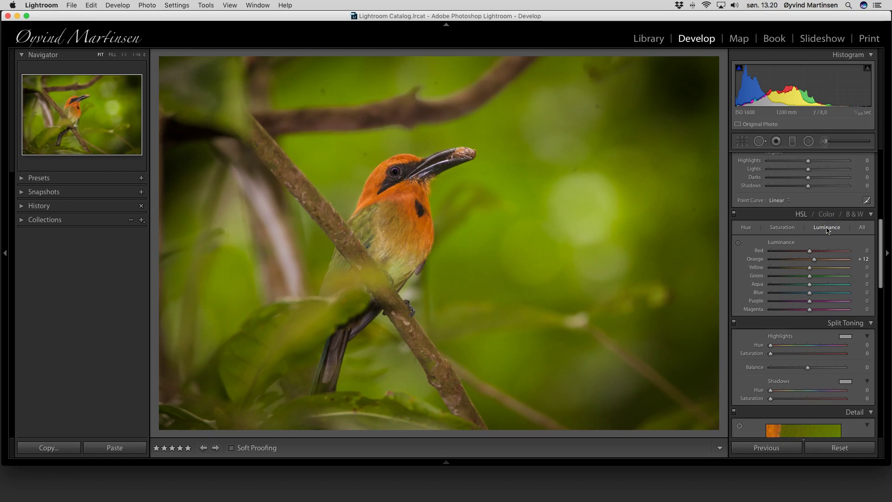
pyautogui.moveTo(809, 275); pyautogui.dragTo(794, 278)
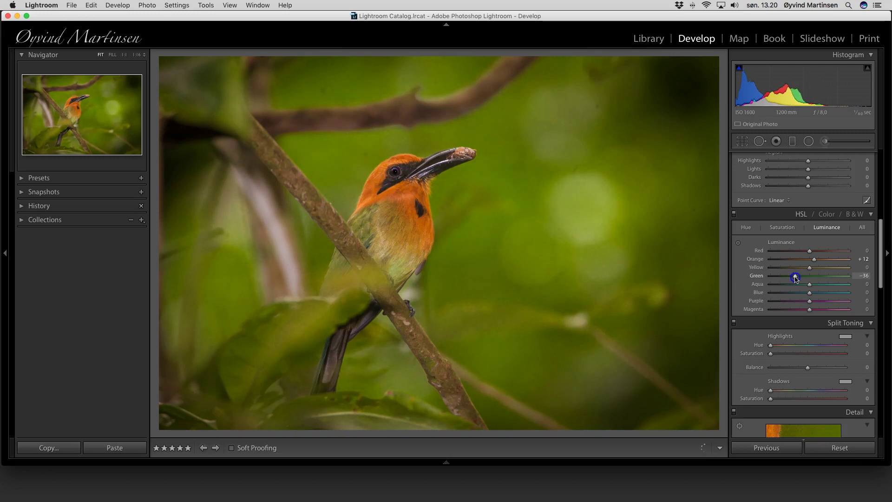
pyautogui.moveTo(799, 277); pyautogui.dragTo(809, 278)
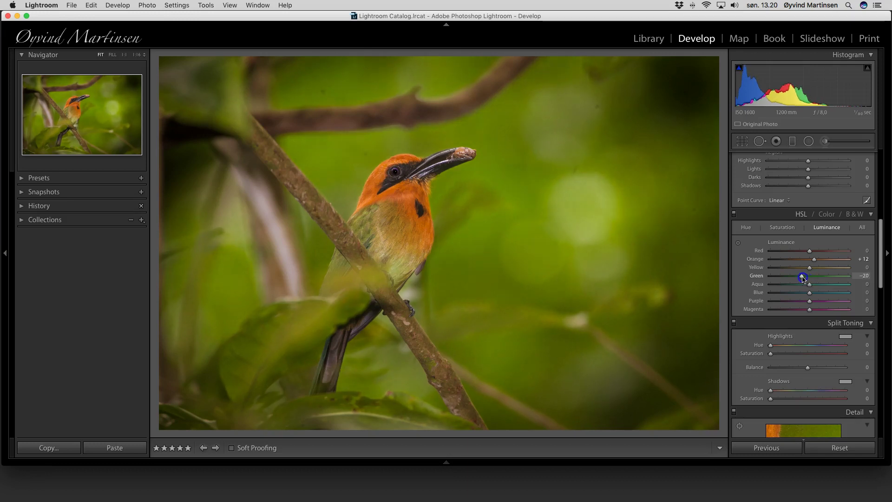
pyautogui.moveTo(801, 278); pyautogui.dragTo(802, 278)
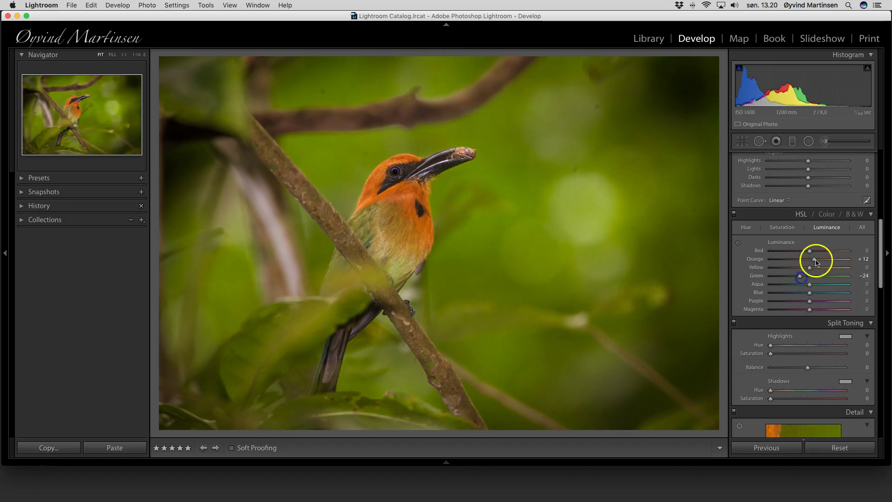
# Bump the global Exposure from +0.25 up to +0.35 in the Basic panel.
pyautogui.scroll(3, 813, 259)
pyautogui.scroll(5, 818, 261)
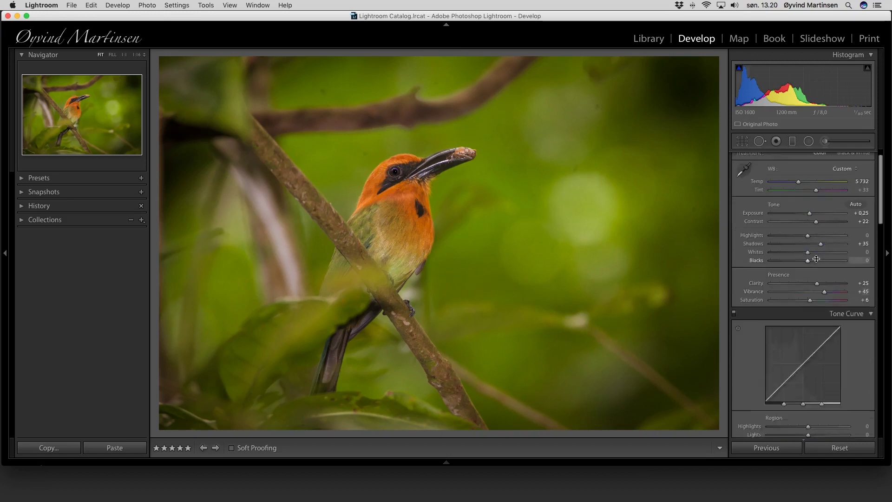
pyautogui.click(819, 253)
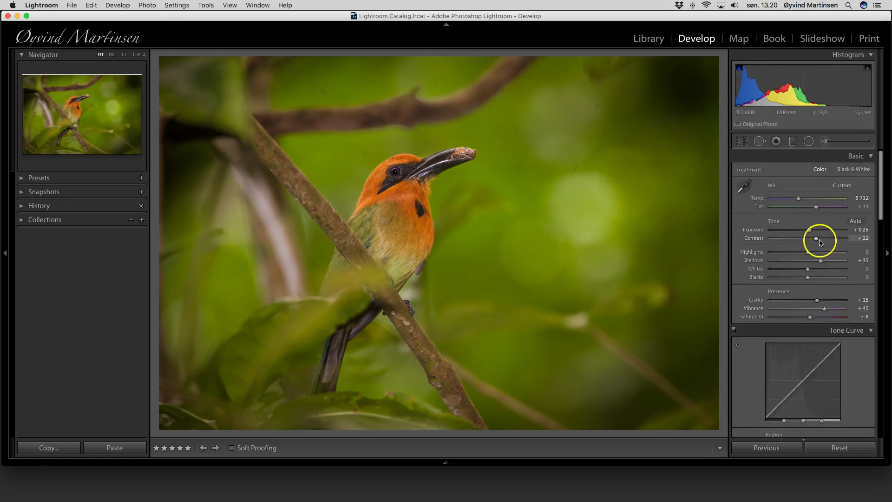
pyautogui.click(810, 231)
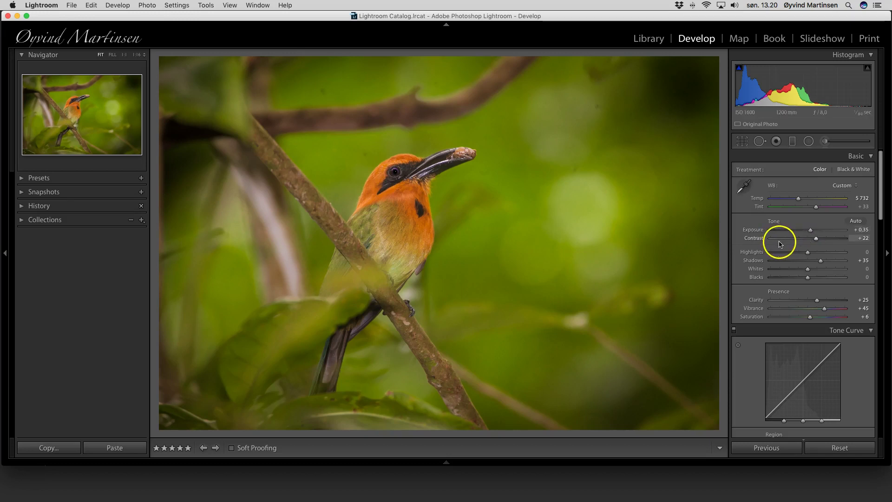
# Start a new brush adjustment at Exposure −0.15 with contrast, shadows and clarity reset to zero.
pyautogui.click(825, 141)
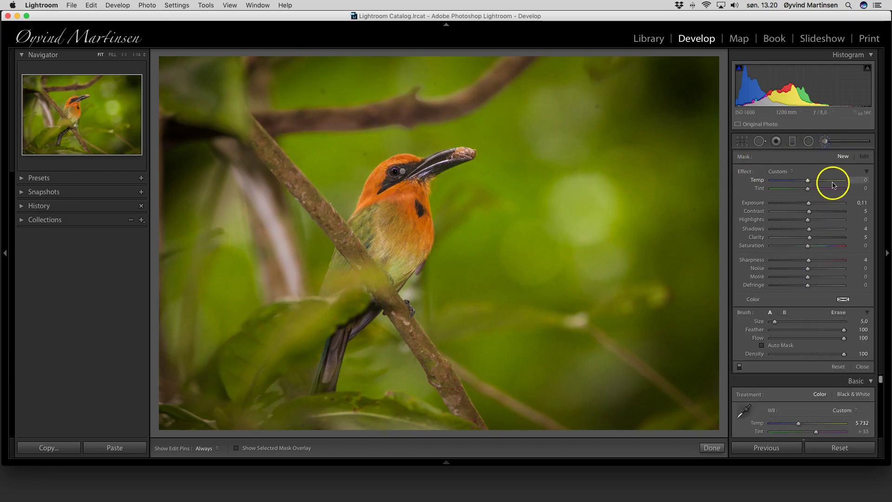
pyautogui.moveTo(808, 203); pyautogui.dragTo(807, 206)
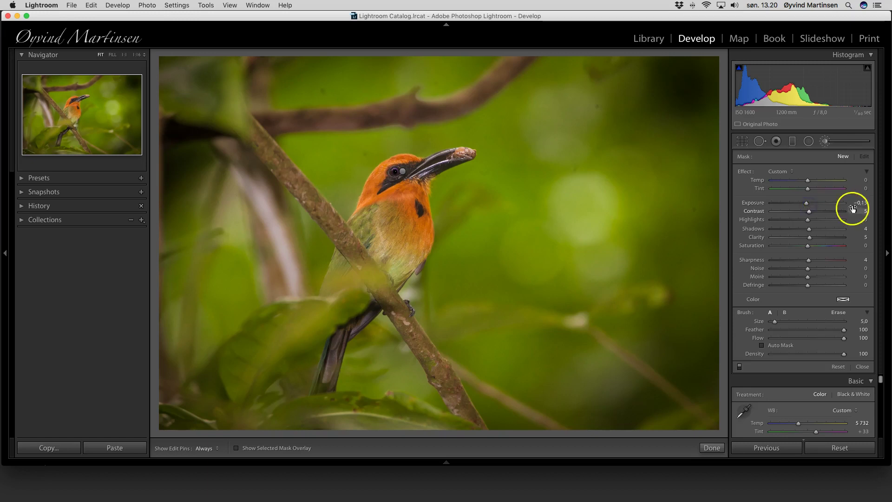
pyautogui.doubleClick(809, 211)
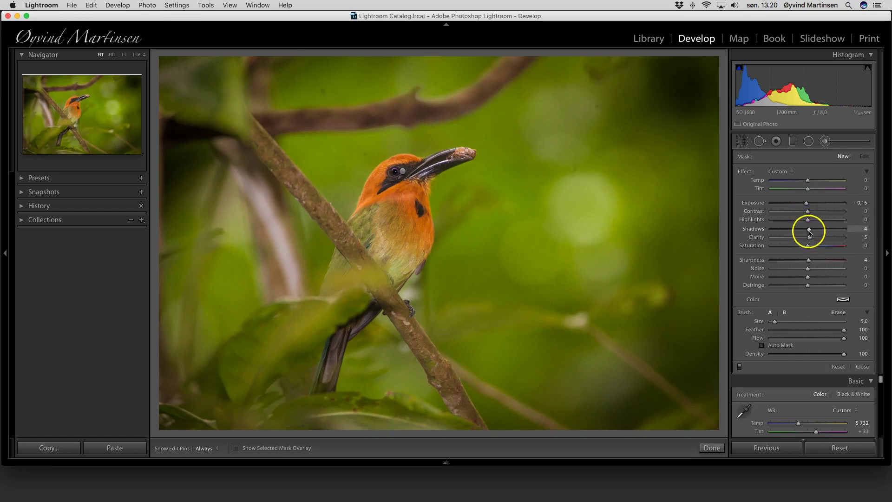
pyautogui.doubleClick(808, 231)
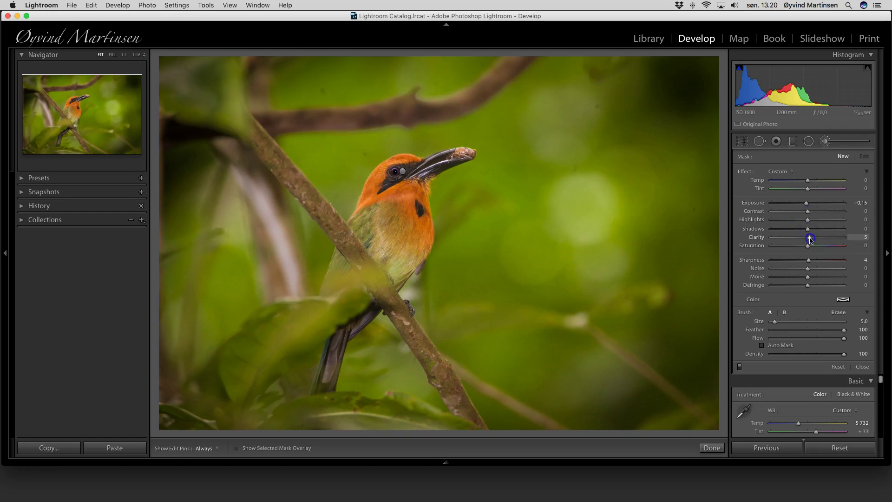
pyautogui.doubleClick(809, 260)
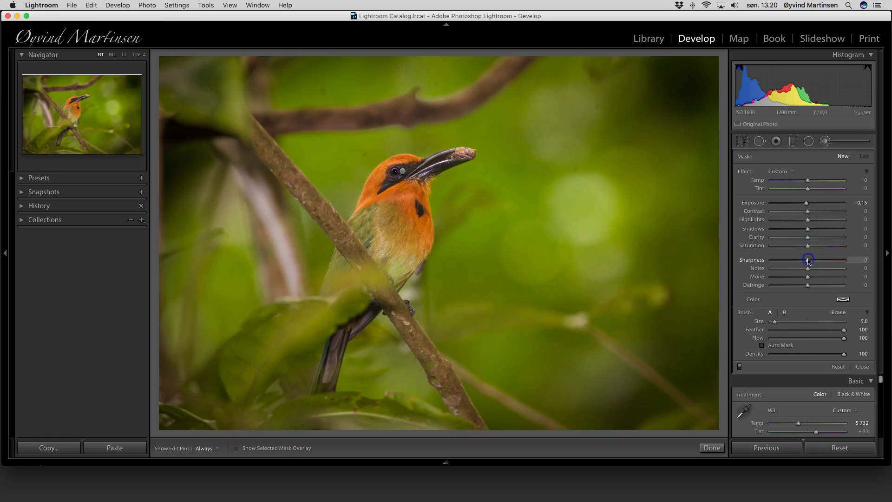
pyautogui.scroll(5, 534, 204)
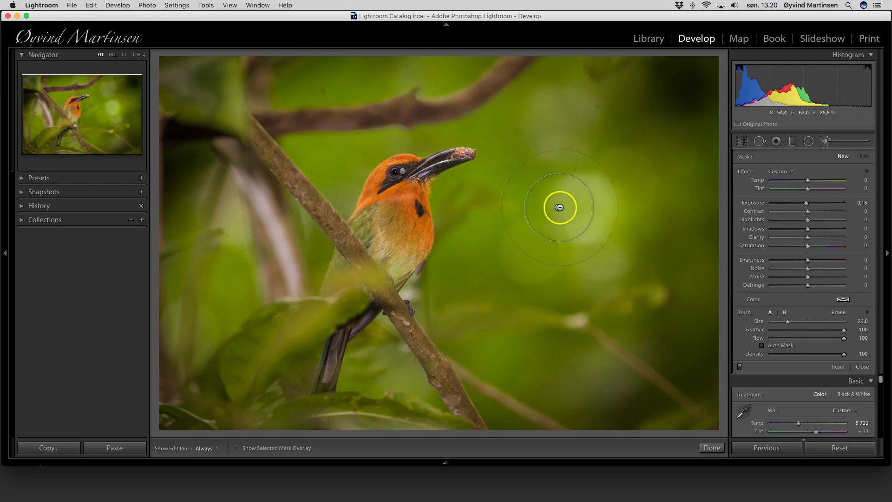
pyautogui.scroll(4, 623, 207)
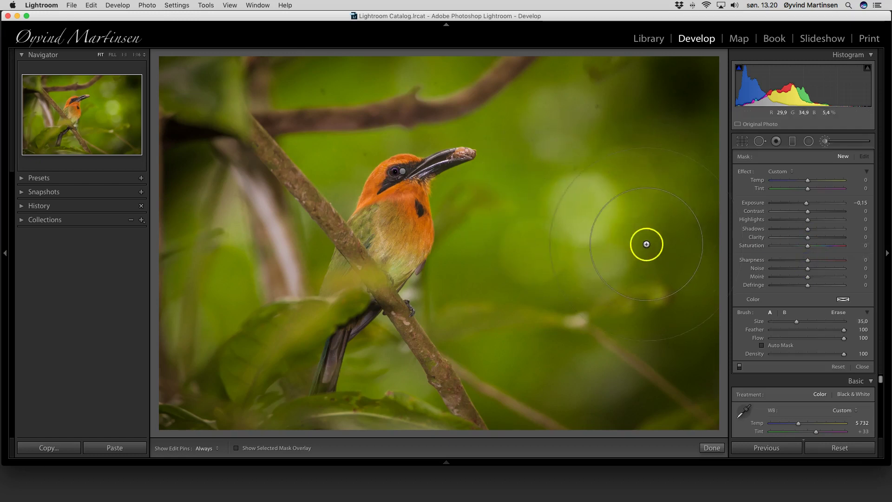
pyautogui.press('h')
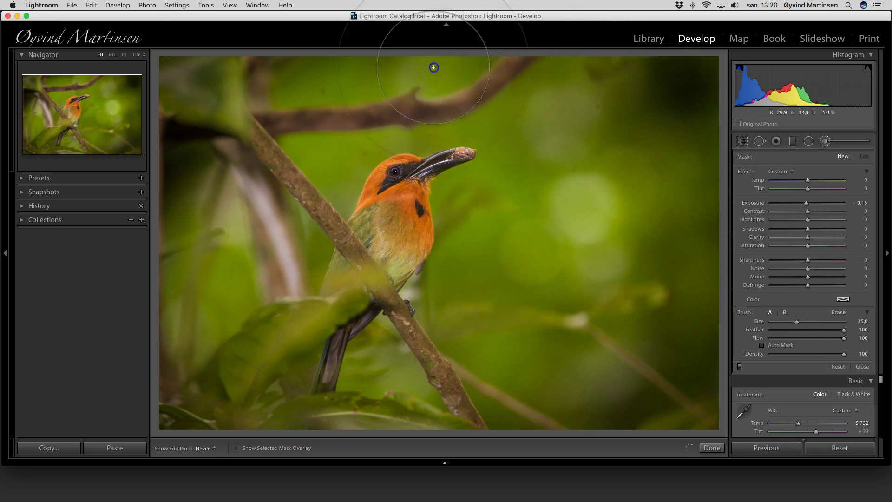
# Paint the photo's edges and the background around the bird, then deepen exposure to −0.31.
pyautogui.moveTo(232, 201)
pyautogui.mouseDown()
pyautogui.moveTo(182, 318)
pyautogui.moveTo(249, 393)
pyautogui.moveTo(308, 390)
pyautogui.moveTo(500, 349)
pyautogui.moveTo(505, 315)
pyautogui.mouseUp()
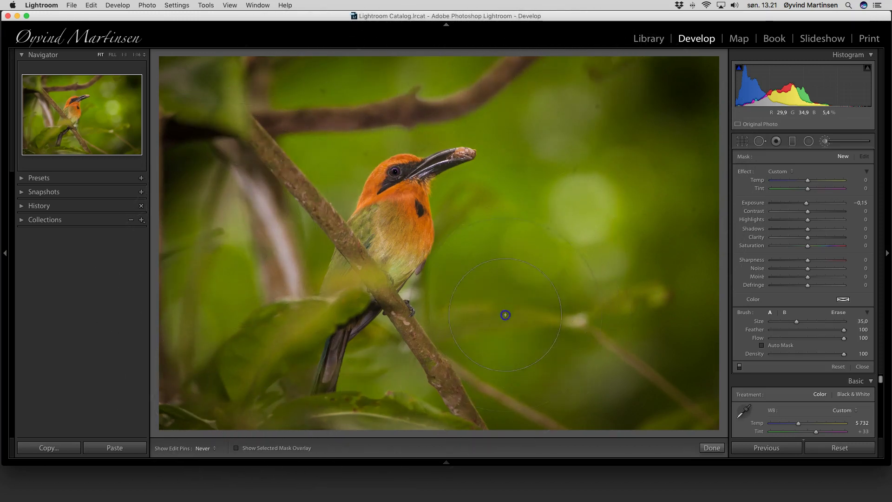
pyautogui.moveTo(593, 177); pyautogui.dragTo(585, 258)
pyautogui.moveTo(313, 416)
pyautogui.mouseDown()
pyautogui.moveTo(201, 377)
pyautogui.moveTo(183, 216)
pyautogui.moveTo(186, 142)
pyautogui.mouseUp()
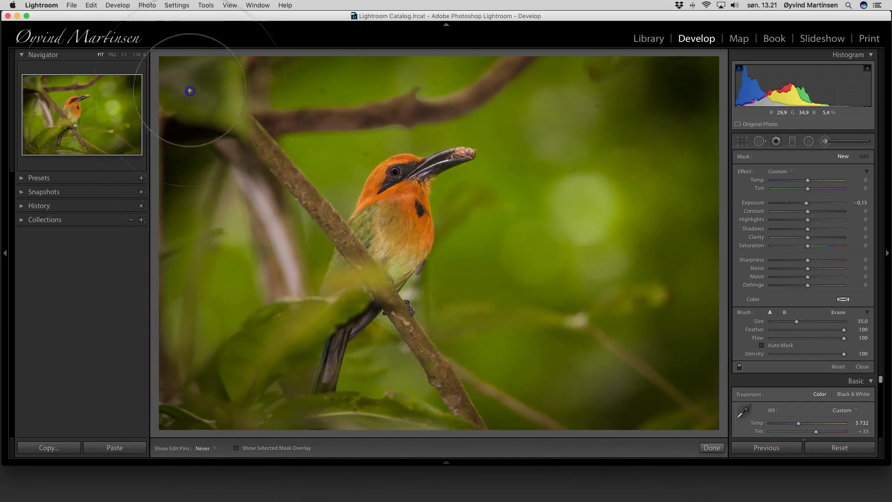
pyautogui.moveTo(293, 57)
pyautogui.mouseDown()
pyautogui.moveTo(320, 61)
pyautogui.moveTo(271, 167)
pyautogui.moveTo(269, 313)
pyautogui.mouseUp()
pyautogui.moveTo(298, 93)
pyautogui.mouseDown()
pyautogui.moveTo(370, 63)
pyautogui.moveTo(451, 53)
pyautogui.moveTo(620, 58)
pyautogui.moveTo(699, 106)
pyautogui.moveTo(651, 245)
pyautogui.mouseUp()
pyautogui.click(489, 329)
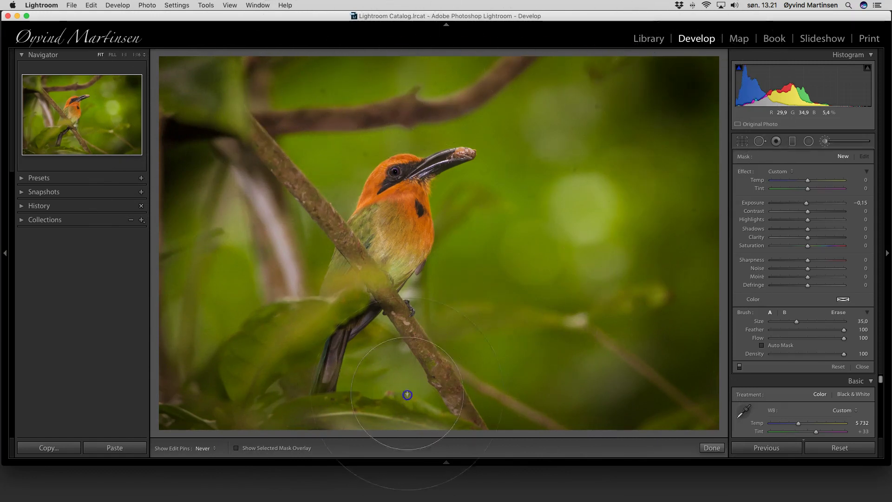
pyautogui.moveTo(820, 199); pyautogui.dragTo(807, 204)
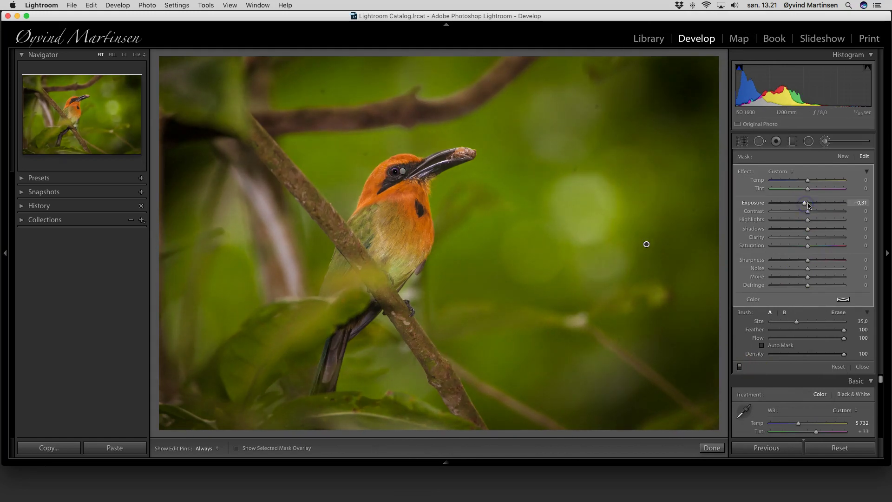
# Start a second brush adjustment with the brush size reduced to about 11.
pyautogui.moveTo(822, 203)
pyautogui.mouseDown()
pyautogui.moveTo(488, 135)
pyautogui.moveTo(402, 163)
pyautogui.moveTo(404, 174)
pyautogui.mouseUp()
pyautogui.click(402, 172)
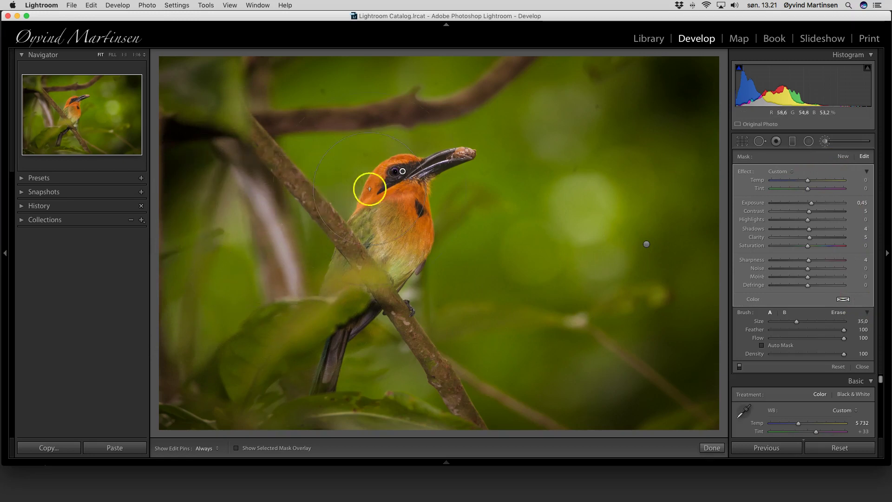
pyautogui.click(843, 157)
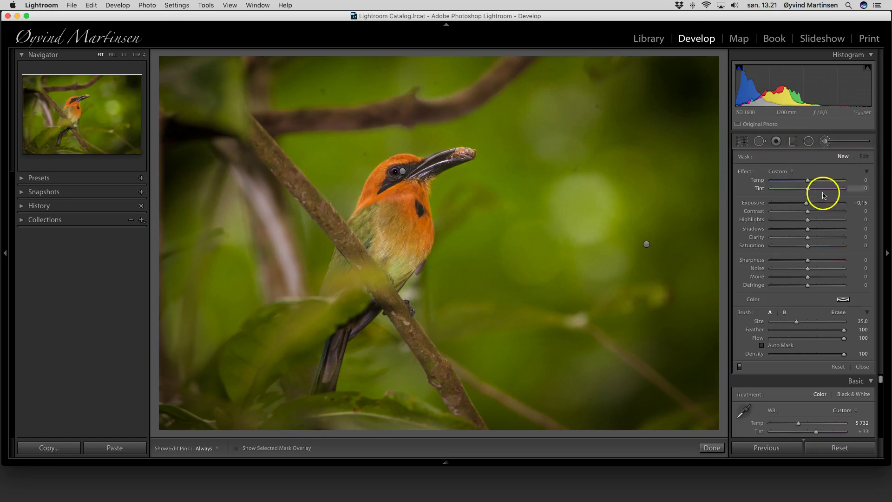
pyautogui.moveTo(796, 322); pyautogui.dragTo(779, 328)
# Paint the branch left of the bird, lower its exposure to −0.27, and finish brushing.
pyautogui.press('h')
pyautogui.click(284, 276)
pyautogui.moveTo(284, 277)
pyautogui.mouseDown()
pyautogui.moveTo(245, 182)
pyautogui.moveTo(291, 269)
pyautogui.moveTo(249, 195)
pyautogui.mouseUp()
pyautogui.press('h')
pyautogui.moveTo(805, 205); pyautogui.dragTo(804, 205)
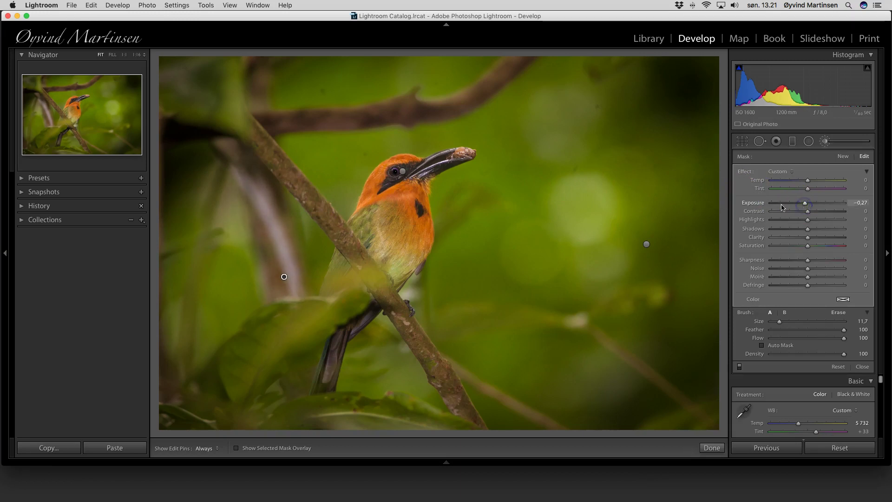
pyautogui.click(862, 366)
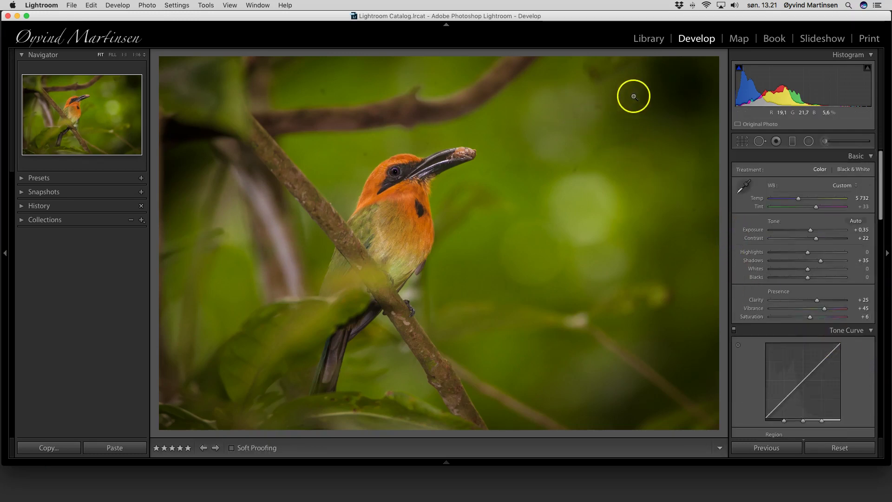
# Zoom to 1:1 in Heal spot-removal mode and heal the dark background dust spot.
pyautogui.click(608, 80)
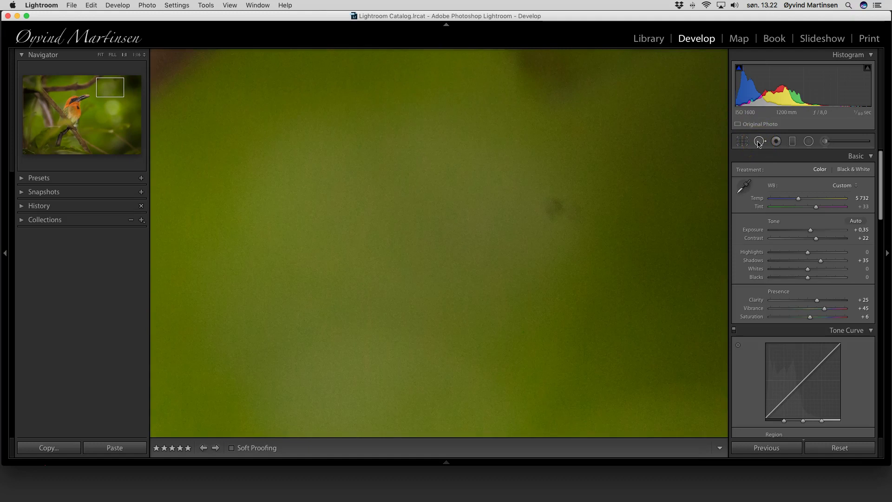
pyautogui.click(759, 142)
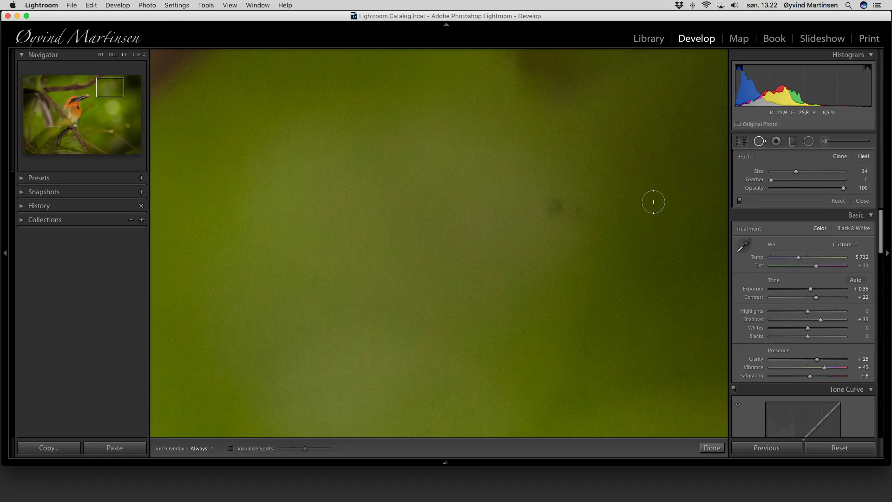
pyautogui.scroll(2, 576, 200)
pyautogui.click(555, 208)
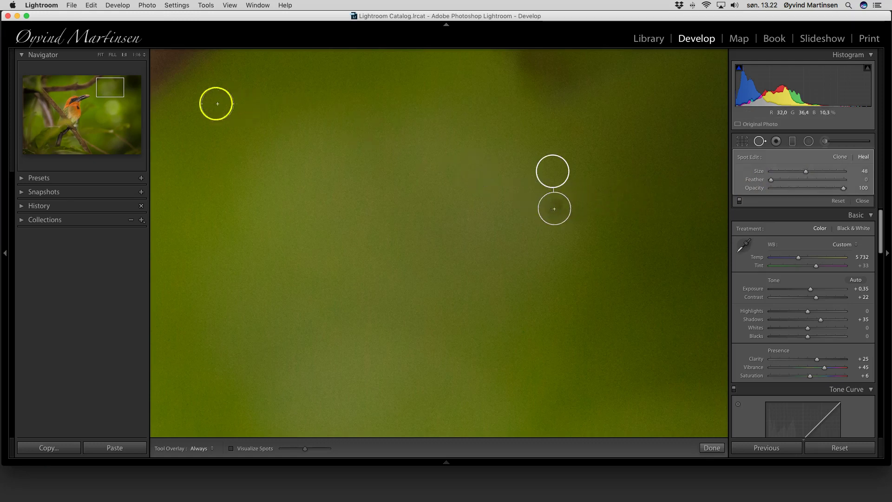
# Heal the dust spots above the branch, in the background and near the left edge.
pyautogui.click(88, 84)
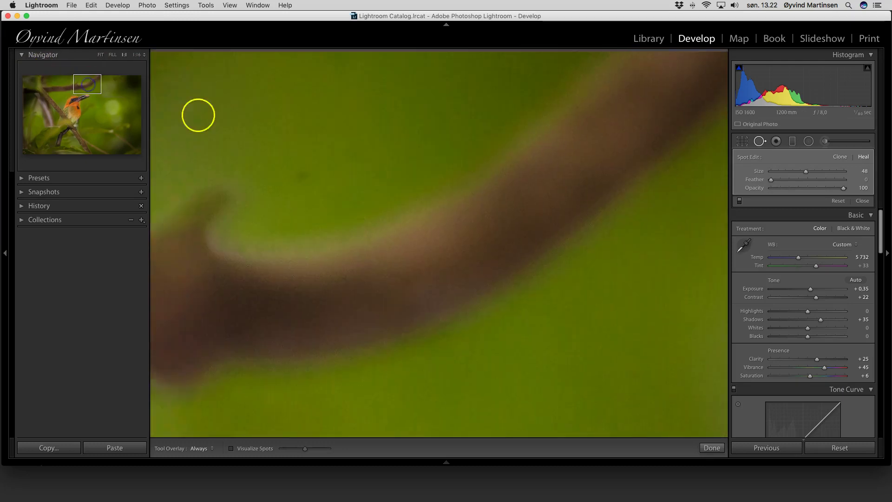
pyautogui.click(301, 174)
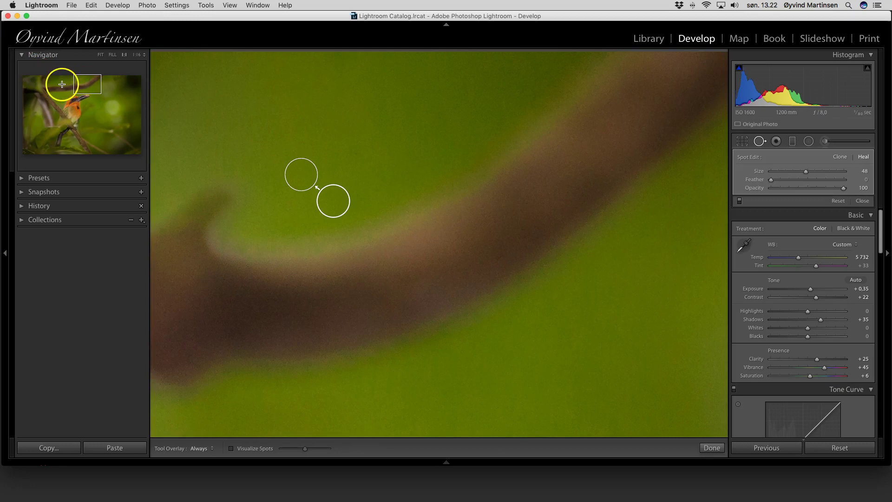
pyautogui.click(61, 84)
pyautogui.click(364, 211)
pyautogui.click(40, 84)
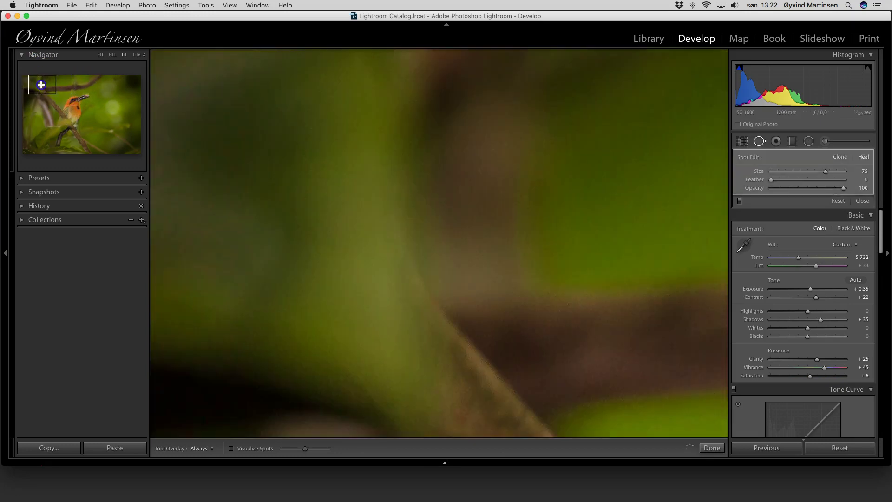
pyautogui.click(25, 84)
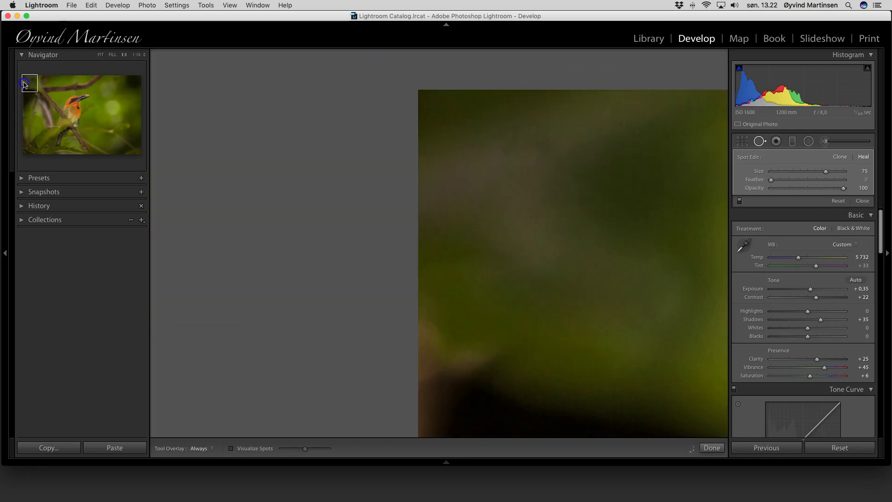
pyautogui.click(30, 102)
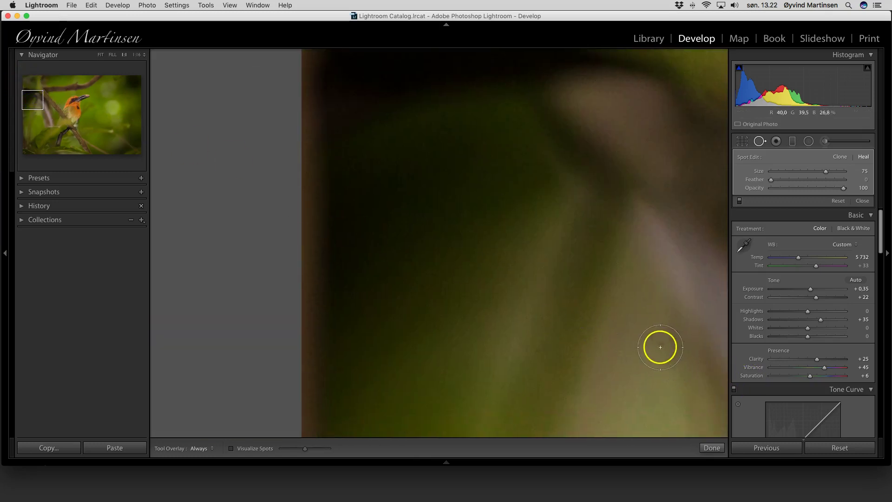
pyautogui.scroll(-5, 660, 345)
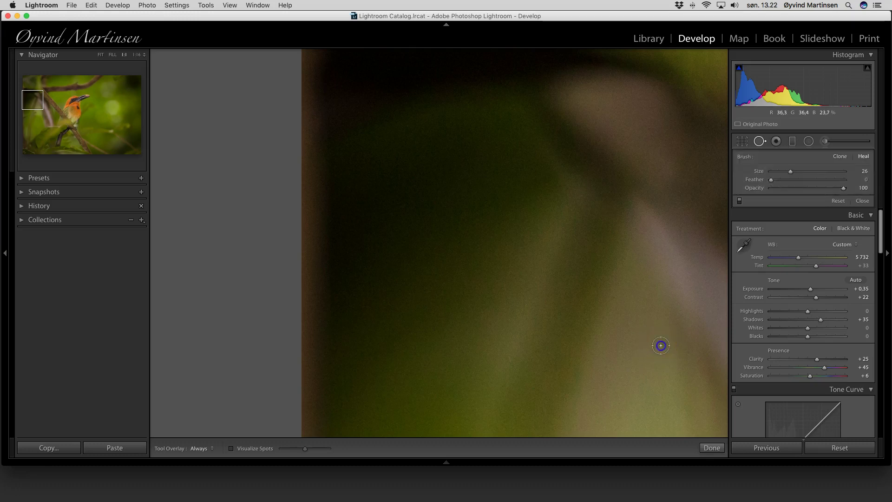
pyautogui.click(661, 345)
# Heal the spot beside the bird's head and the dark blemish in the green background.
pyautogui.click(52, 101)
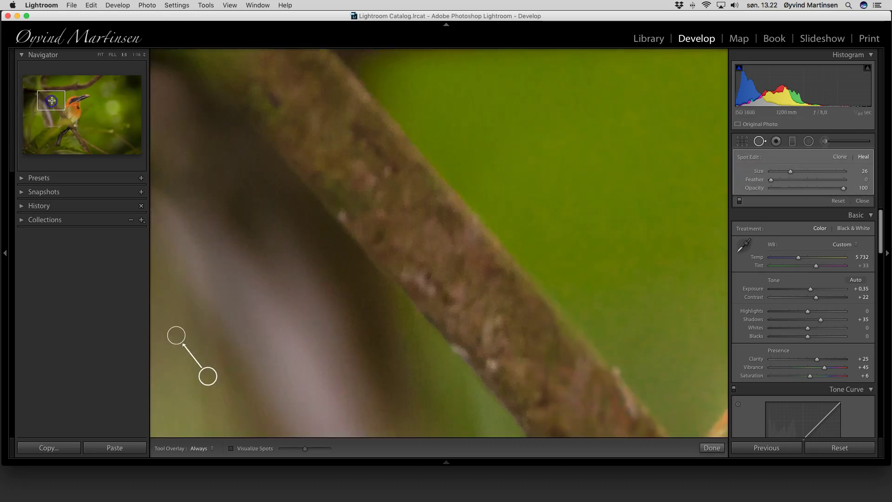
pyautogui.moveTo(51, 101); pyautogui.dragTo(71, 100)
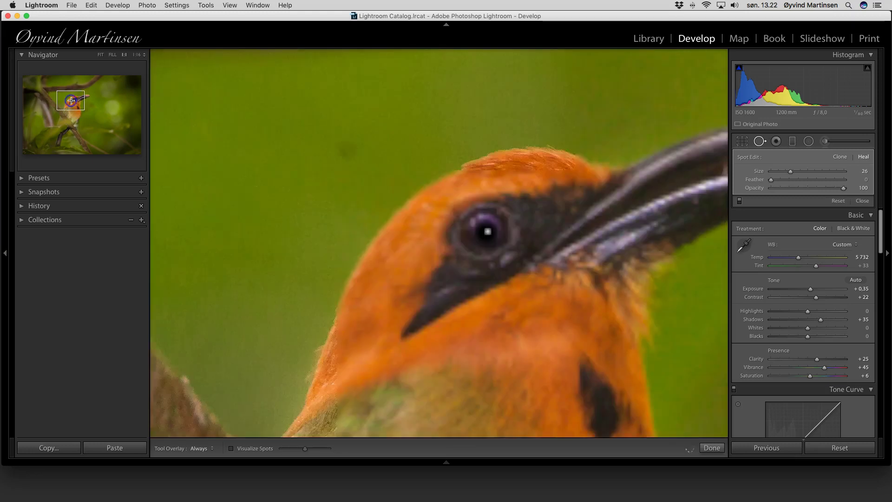
pyautogui.click(349, 147)
pyautogui.moveTo(95, 100); pyautogui.dragTo(91, 100)
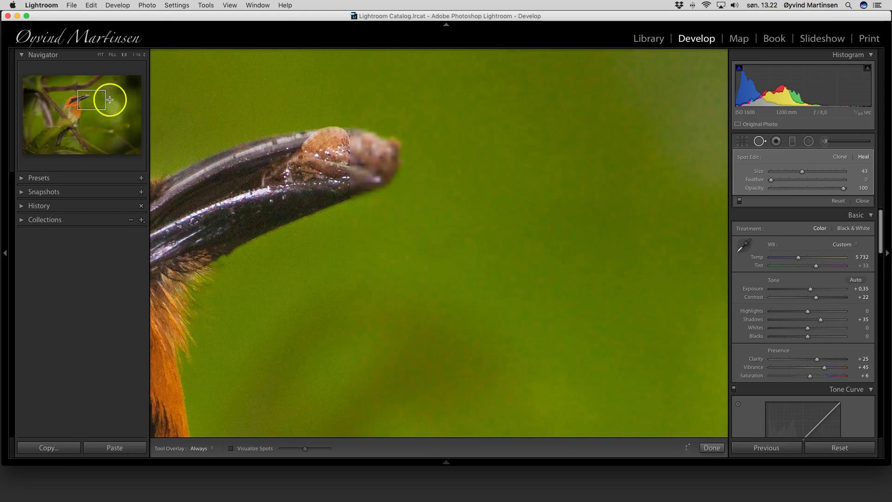
pyautogui.click(112, 99)
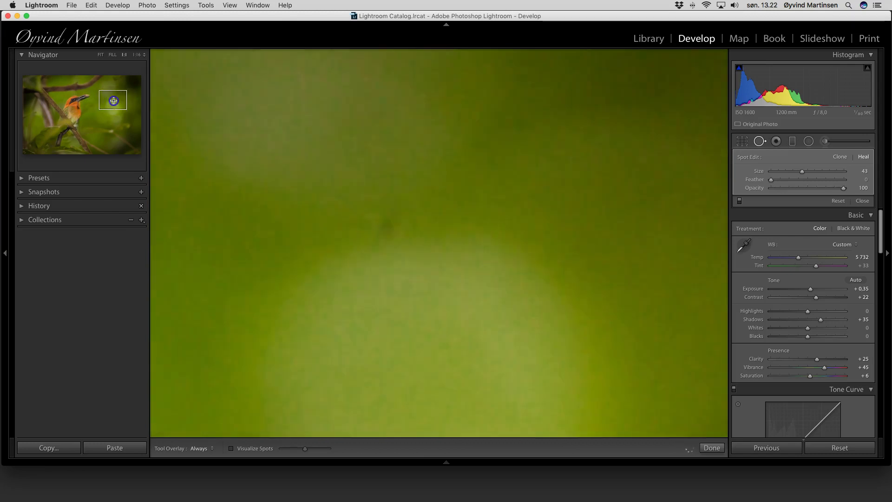
pyautogui.scroll(4, 384, 224)
pyautogui.click(387, 225)
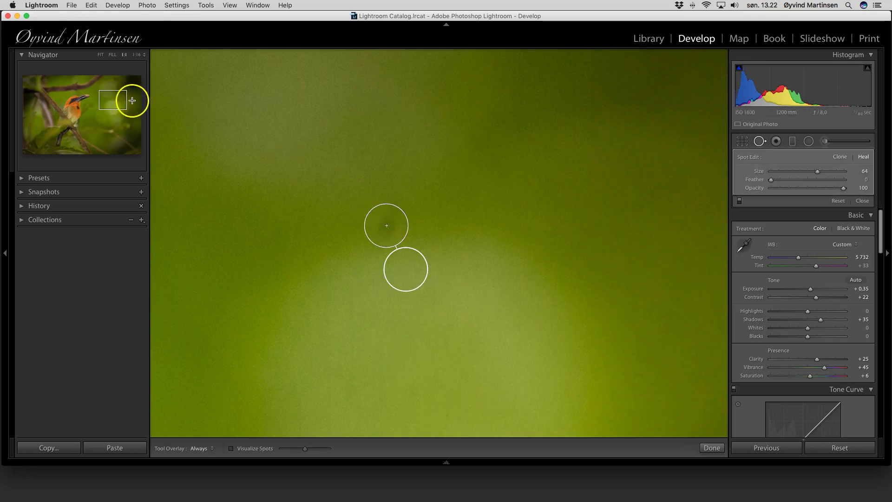
# Heal a darker background spot from a cleaner source, check the branches, then fit the whole photo.
pyautogui.click(132, 100)
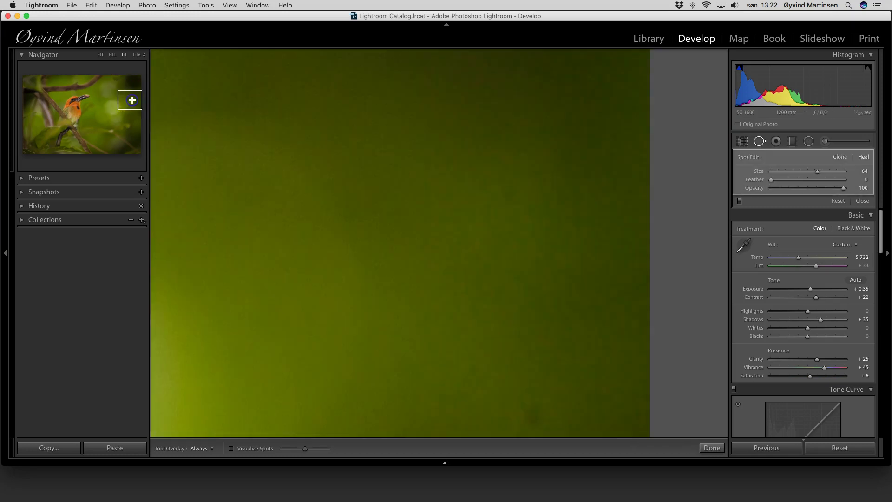
pyautogui.click(531, 412)
pyautogui.moveTo(531, 412)
pyautogui.mouseDown()
pyautogui.moveTo(369, 342)
pyautogui.moveTo(224, 221)
pyautogui.mouseUp()
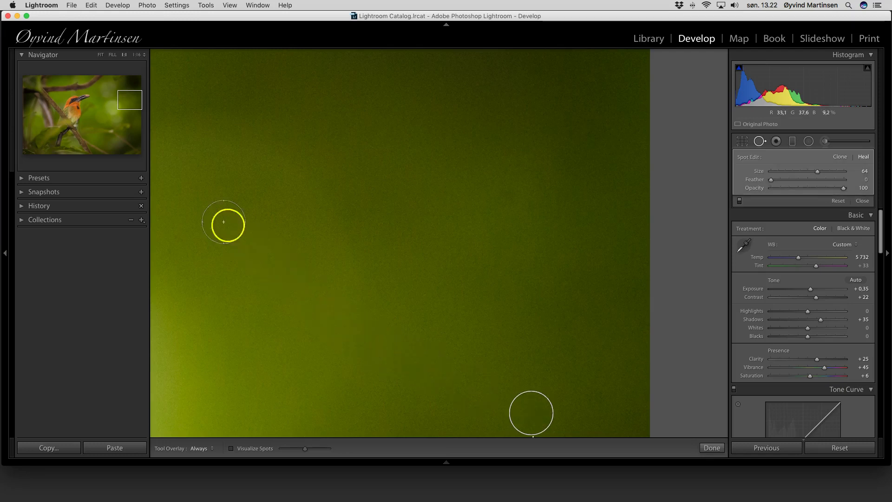
pyautogui.click(131, 116)
pyautogui.click(109, 116)
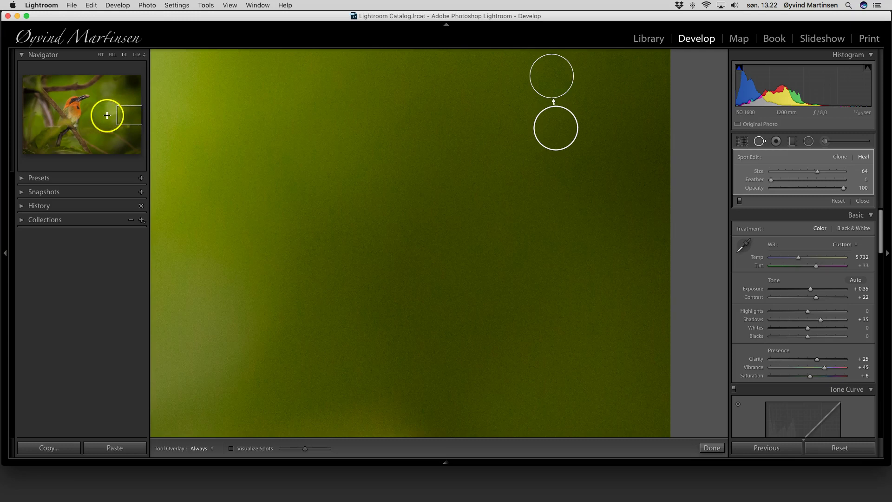
pyautogui.moveTo(97, 113); pyautogui.dragTo(61, 115)
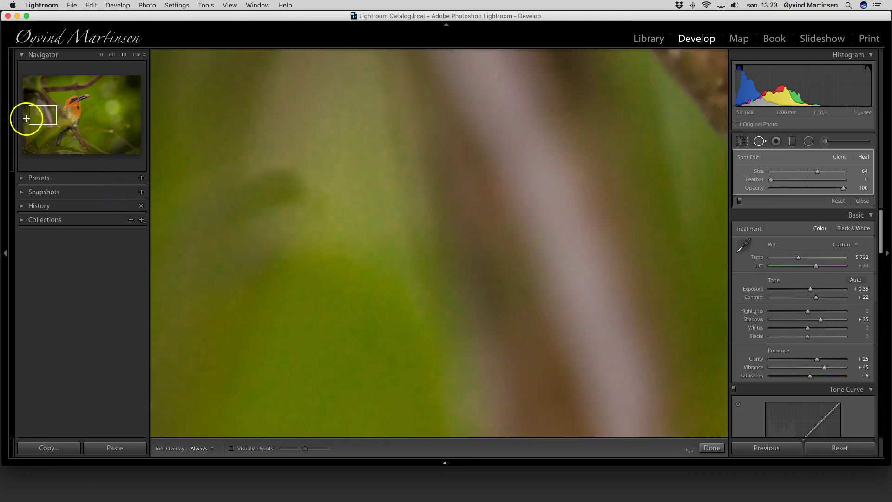
pyautogui.click(25, 116)
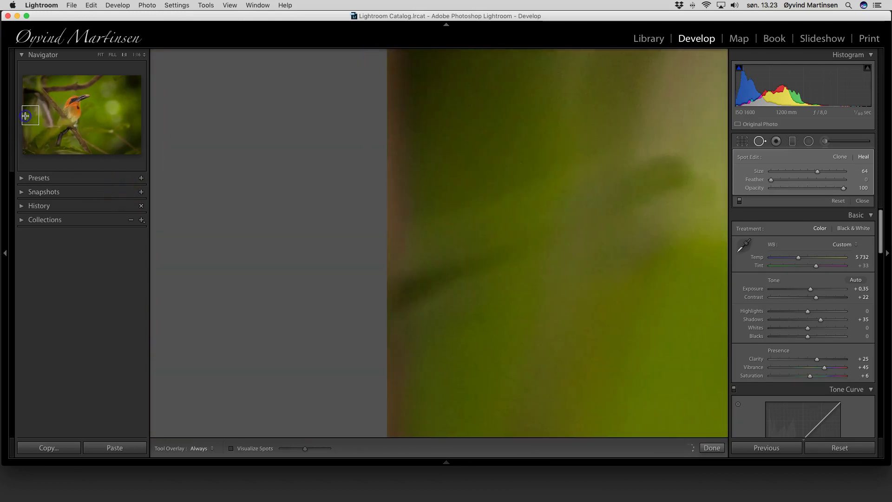
pyautogui.click(63, 134)
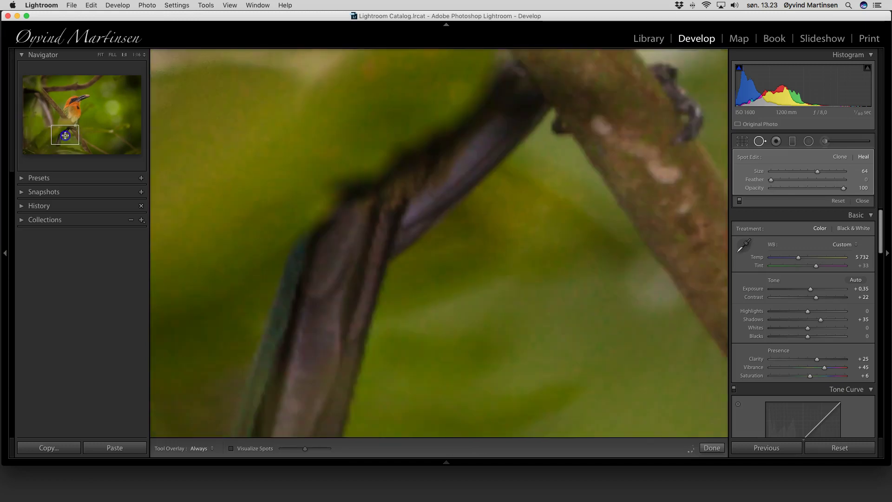
pyautogui.click(86, 130)
pyautogui.click(100, 54)
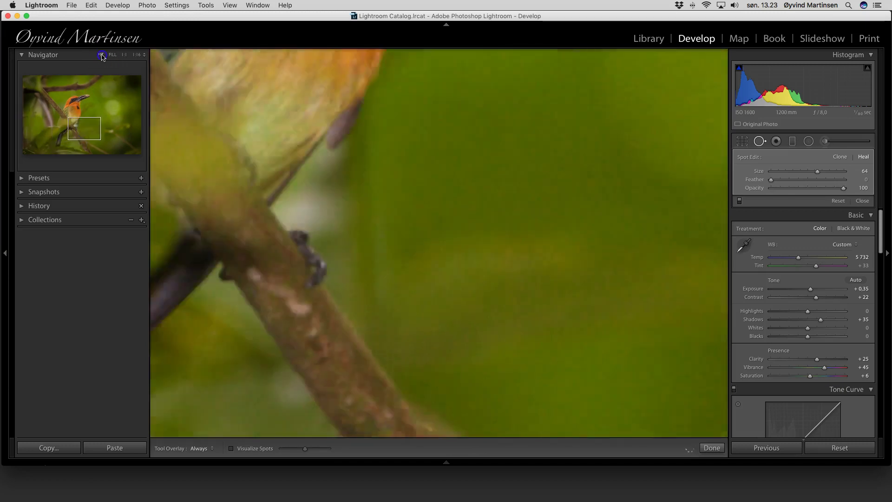
# Close the spot tool, exit full-screen preview, and toggle Lights Off then back to full interface.
pyautogui.click(863, 200)
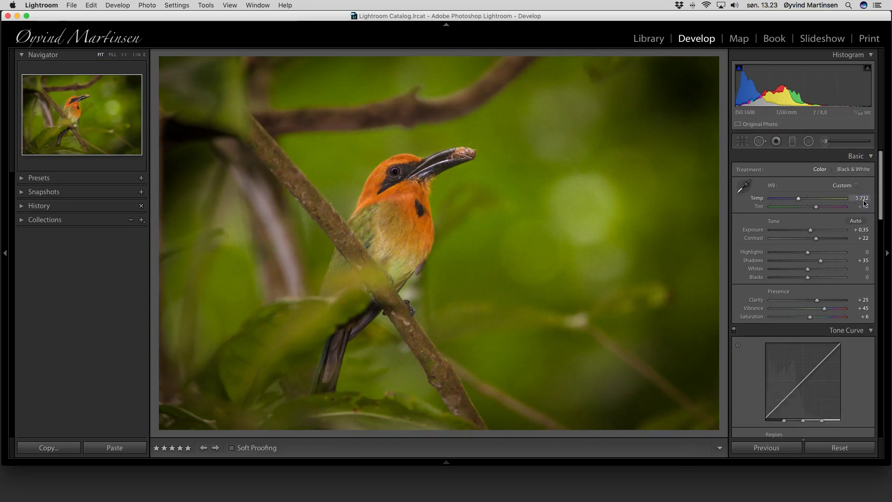
pyautogui.click(858, 198)
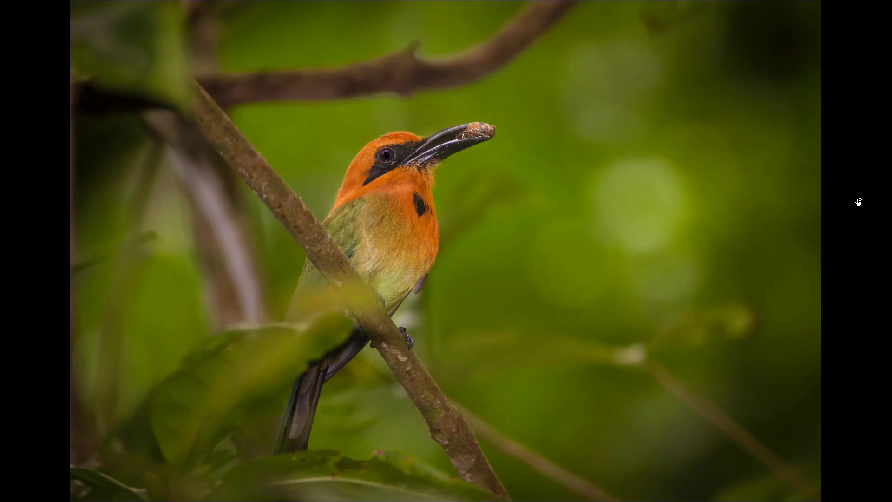
pyautogui.press('Escape')
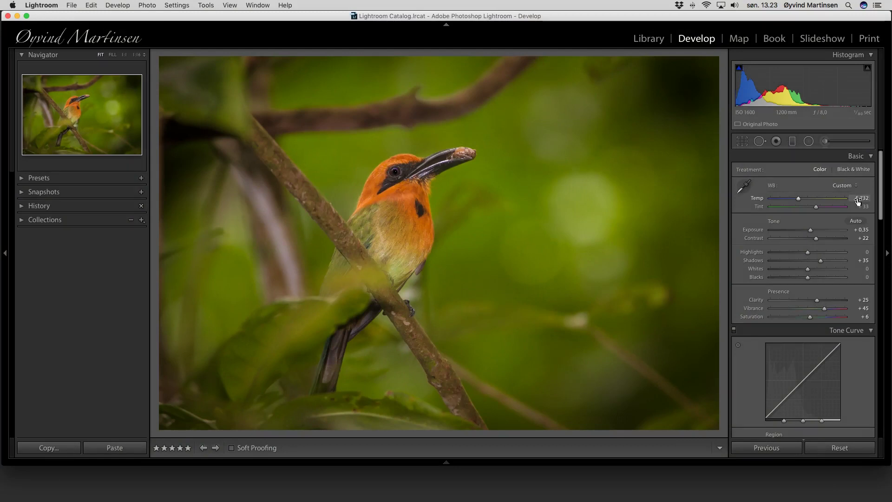
pyautogui.press('l')
pyautogui.press('l')
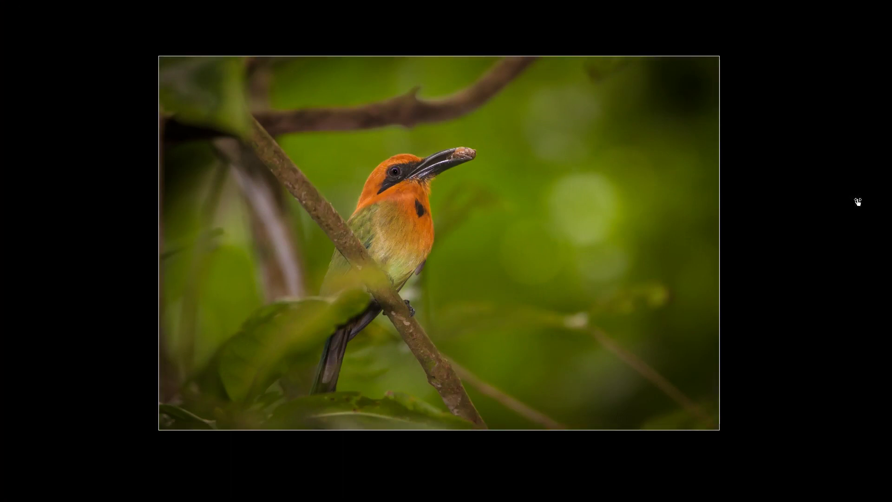
pyautogui.press('l')
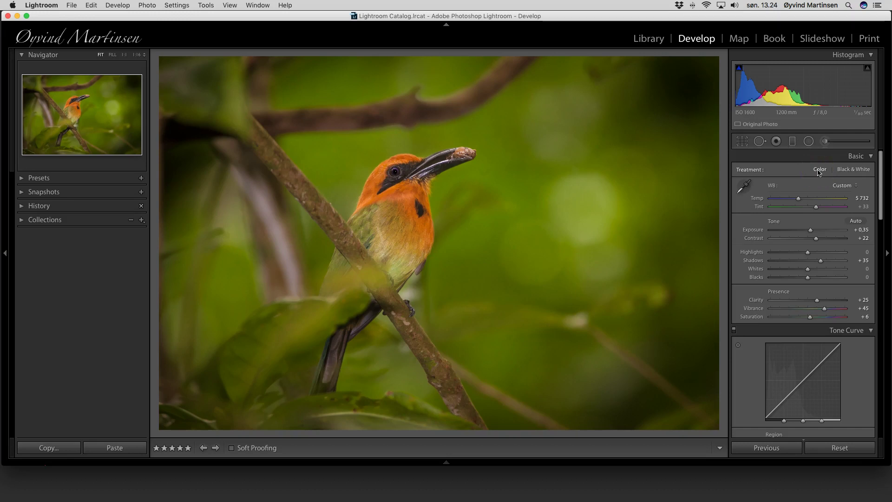
# On the musk ox photo, set Temp 5305, Contrast +25, Shadows +86, Clarity +25, Vibrance +45, Saturation +17.
pyautogui.press('Right')
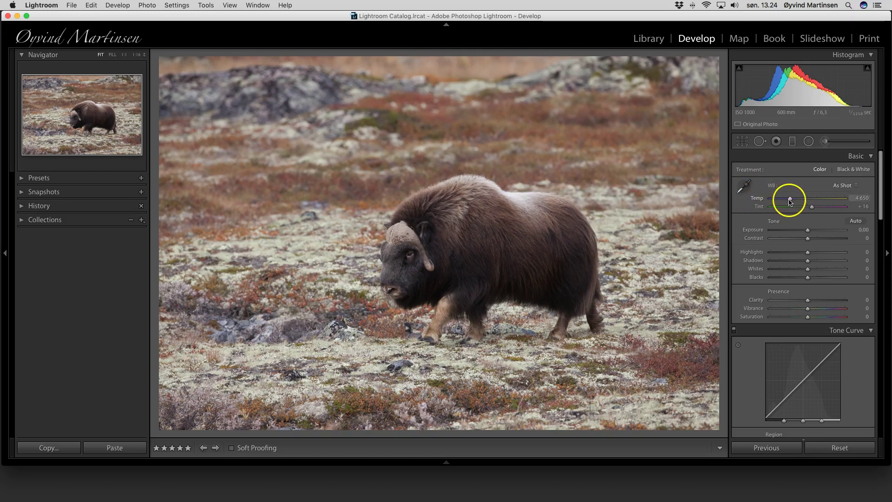
pyautogui.moveTo(790, 200); pyautogui.dragTo(790, 200)
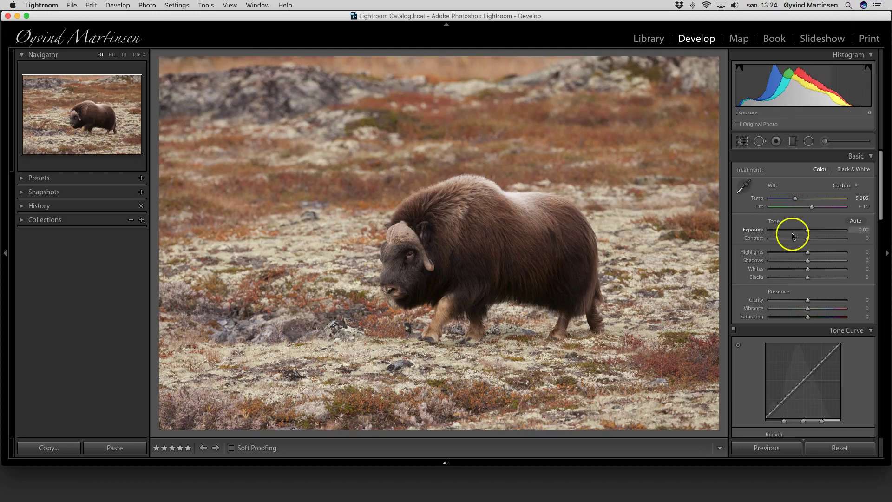
pyautogui.moveTo(807, 239); pyautogui.dragTo(840, 263)
pyautogui.moveTo(804, 299); pyautogui.dragTo(822, 308)
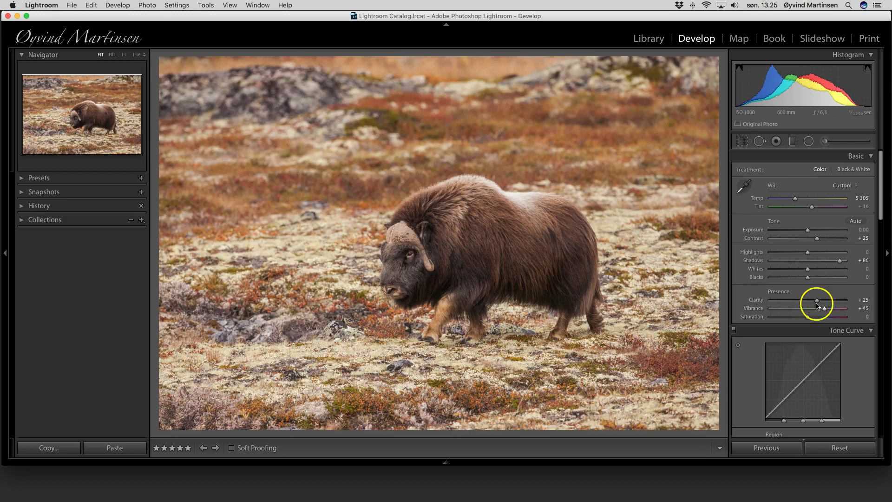
pyautogui.moveTo(809, 315); pyautogui.dragTo(814, 319)
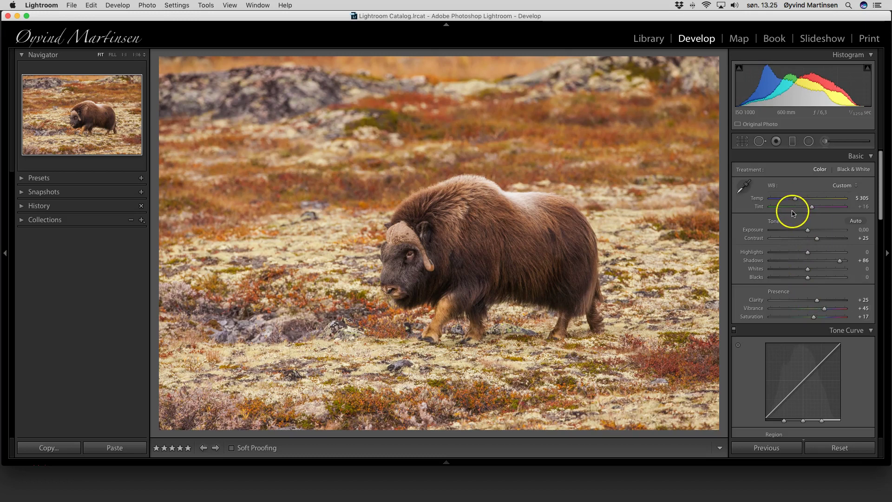
# Set sharpening Amount 58, Radius 1.1, Masking 40, and Luminance noise reduction 10.
pyautogui.scroll(-15, 793, 213)
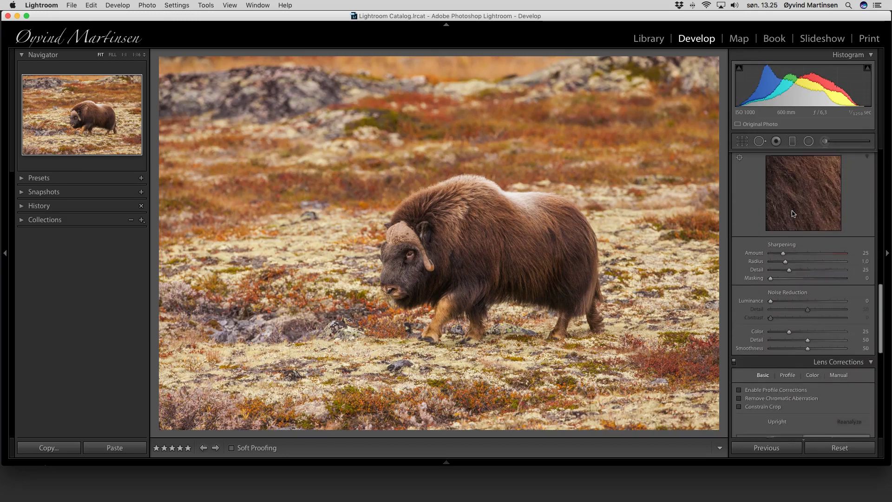
pyautogui.scroll(2, 793, 213)
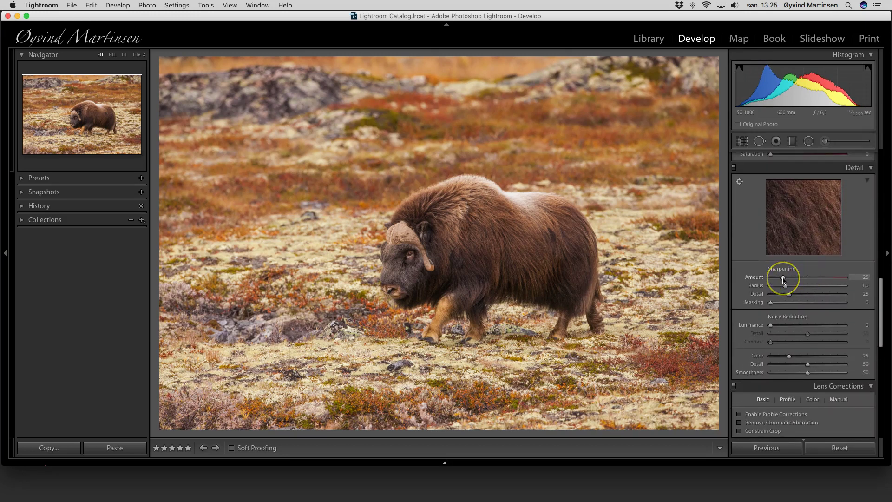
pyautogui.moveTo(785, 279); pyautogui.dragTo(792, 279)
pyautogui.moveTo(785, 285); pyautogui.dragTo(788, 287)
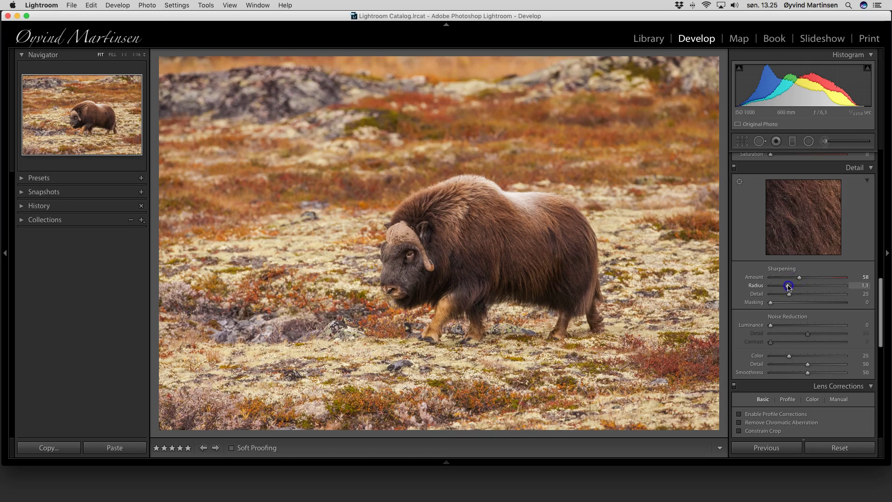
pyautogui.click(767, 303)
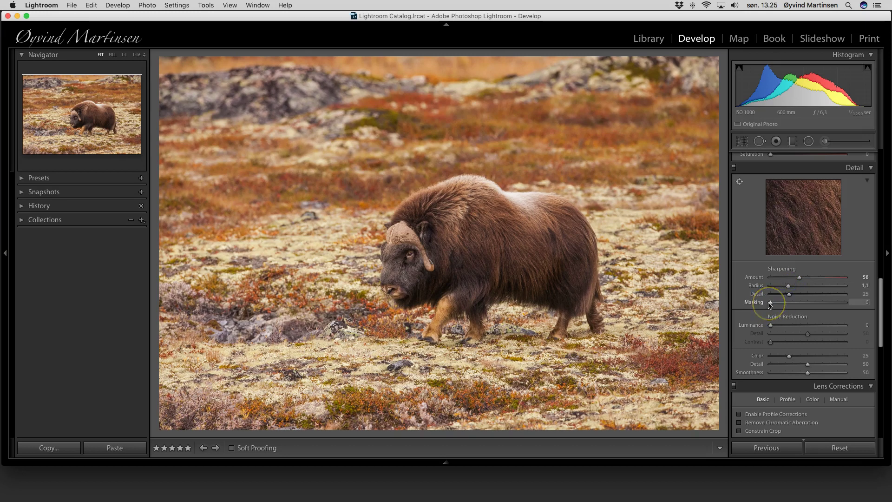
pyautogui.press('alt')
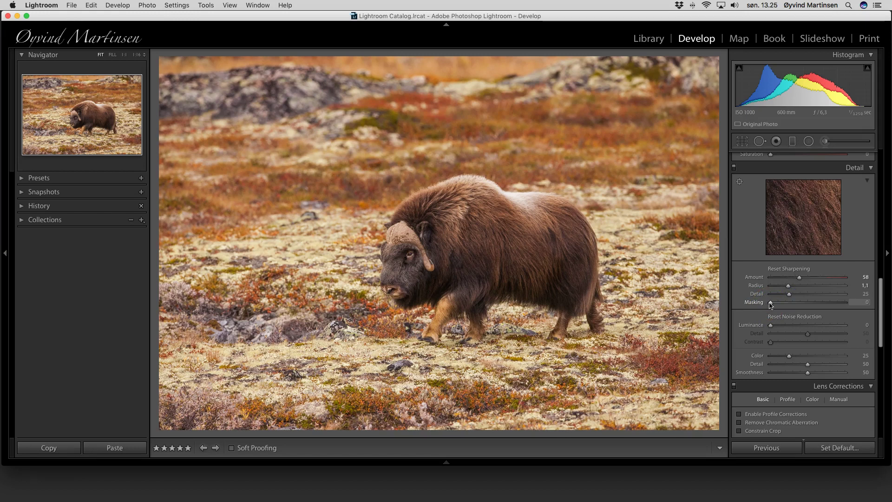
pyautogui.moveTo(770, 303); pyautogui.dragTo(799, 304)
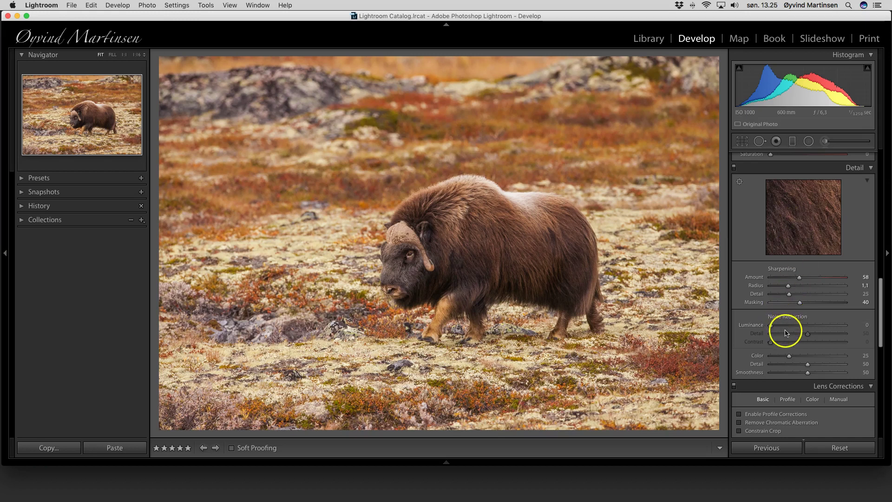
pyautogui.moveTo(771, 326); pyautogui.dragTo(771, 327)
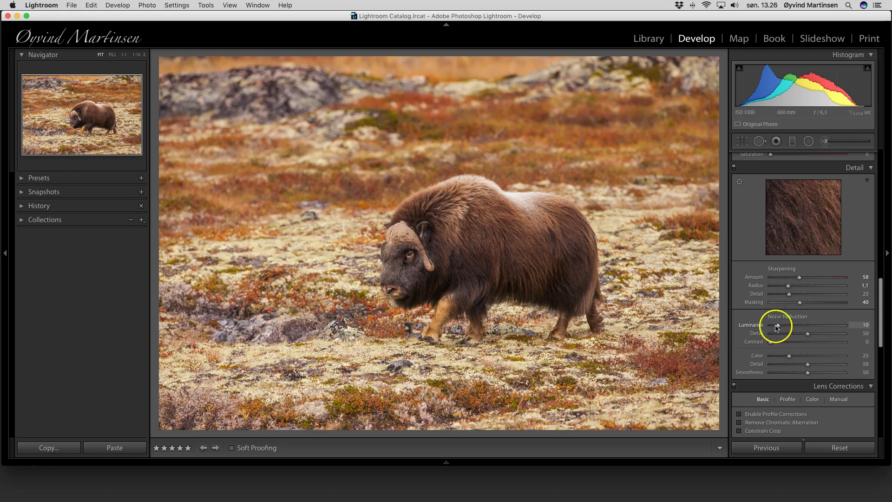
pyautogui.scroll(-3, 771, 332)
# Enable profile and chromatic aberration corrections and add a −13 post-crop vignette at midpoint 43.
pyautogui.click(739, 361)
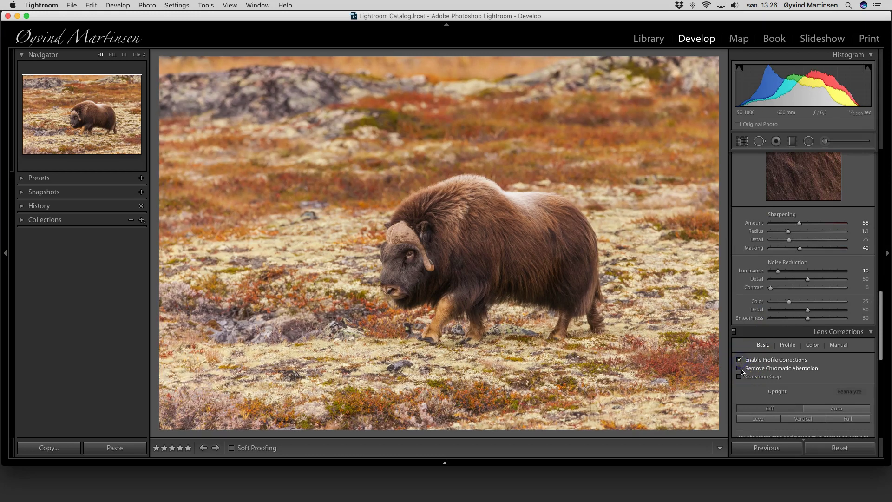
pyautogui.scroll(-8, 797, 358)
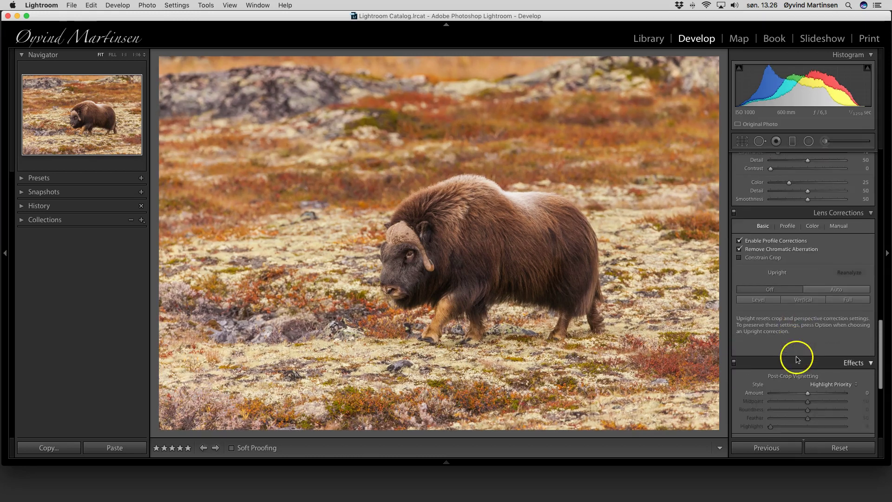
pyautogui.moveTo(808, 363); pyautogui.dragTo(804, 372)
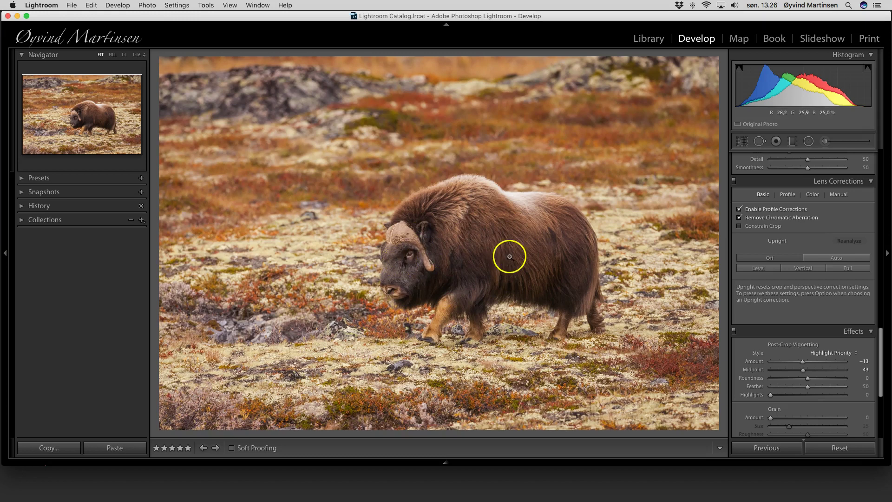
pyautogui.click(826, 141)
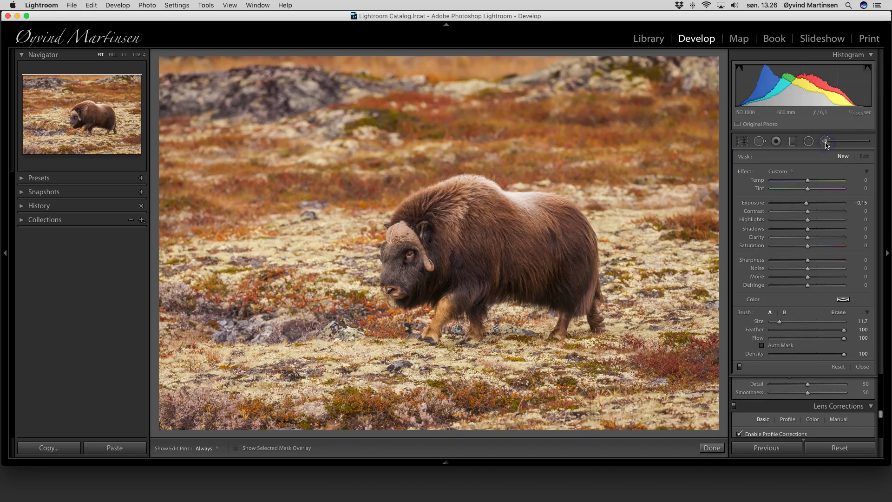
# Set the brush to Exposure 0.20, Contrast 7, Clarity 4 and paint over the musk ox's body.
pyautogui.click(808, 206)
pyautogui.moveTo(808, 206); pyautogui.dragTo(806, 207)
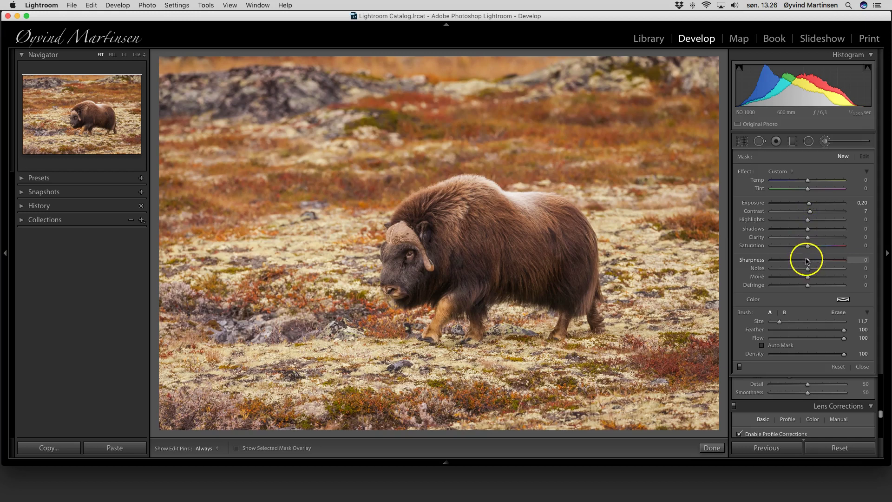
pyautogui.click(807, 239)
pyautogui.moveTo(809, 239); pyautogui.dragTo(807, 240)
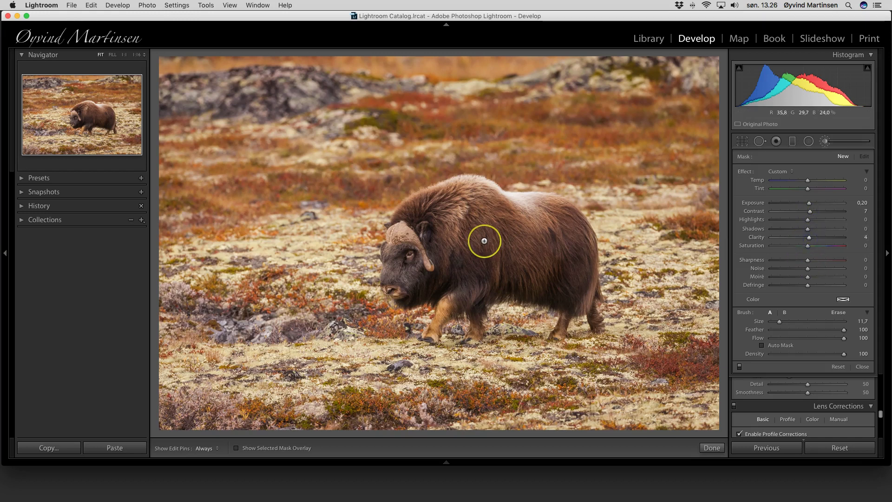
pyautogui.scroll(-3, 484, 241)
pyautogui.press('h')
pyautogui.moveTo(490, 233)
pyautogui.mouseDown()
pyautogui.moveTo(455, 228)
pyautogui.moveTo(486, 225)
pyautogui.moveTo(447, 220)
pyautogui.moveTo(438, 209)
pyautogui.moveTo(466, 200)
pyautogui.moveTo(412, 238)
pyautogui.moveTo(402, 275)
pyautogui.moveTo(455, 246)
pyautogui.moveTo(445, 310)
pyautogui.mouseUp()
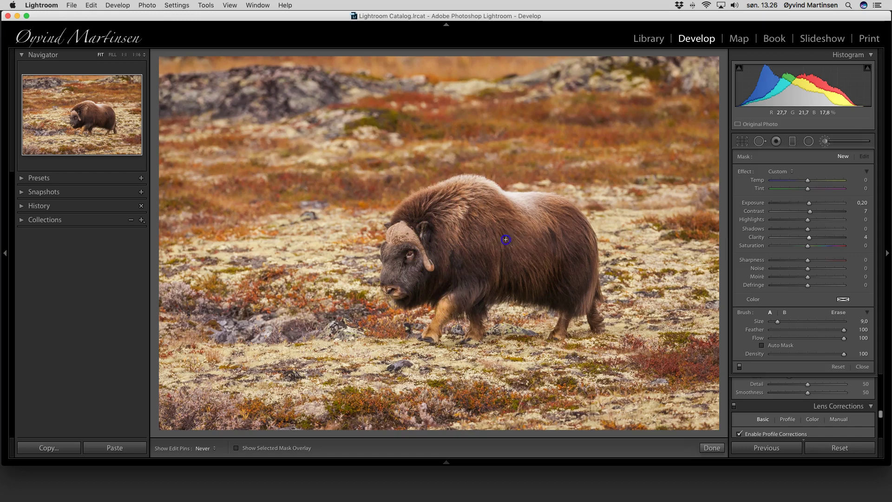
pyautogui.click(530, 240)
pyautogui.click(449, 255)
# Raise the painted area to Exposure 0.47, Contrast 16 and Highlights 14, then close the brush.
pyautogui.press('h')
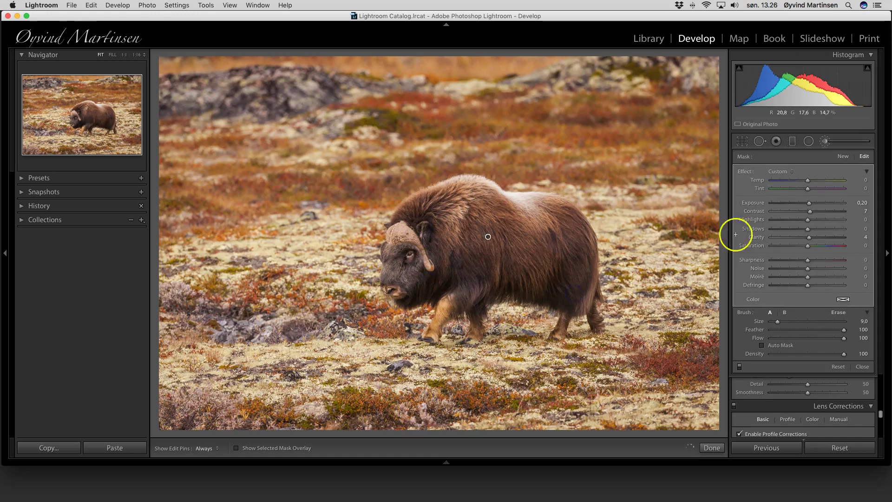
pyautogui.moveTo(809, 204); pyautogui.dragTo(809, 206)
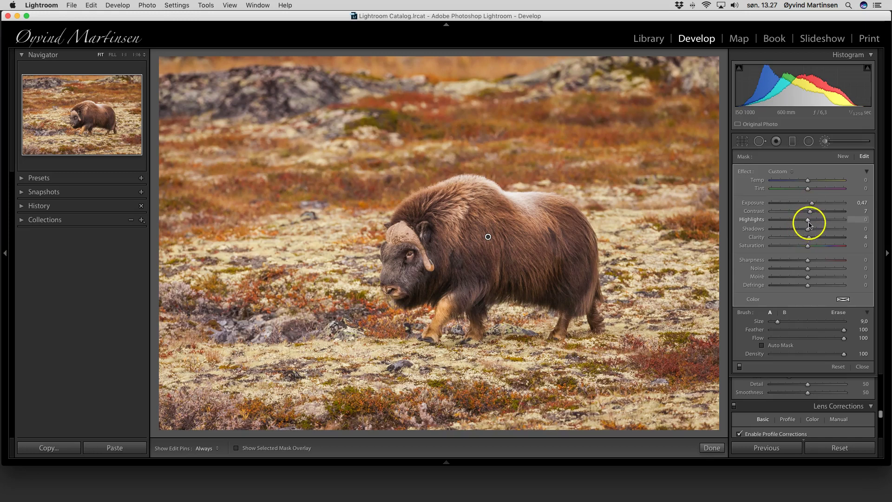
pyautogui.moveTo(812, 215); pyautogui.dragTo(811, 214)
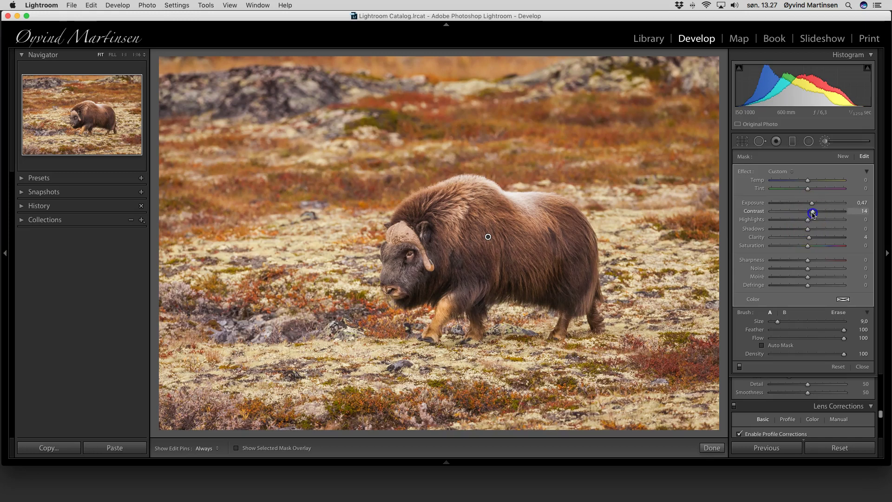
pyautogui.click(807, 220)
pyautogui.moveTo(807, 221); pyautogui.dragTo(810, 223)
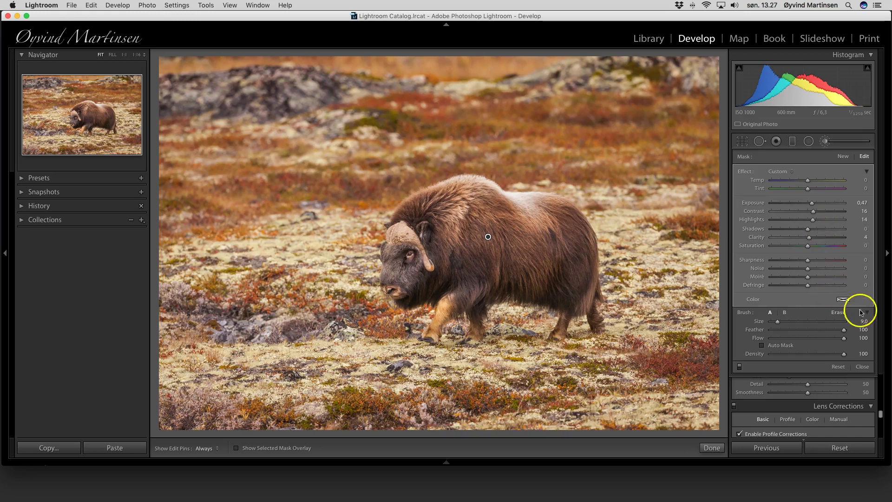
pyautogui.click(863, 367)
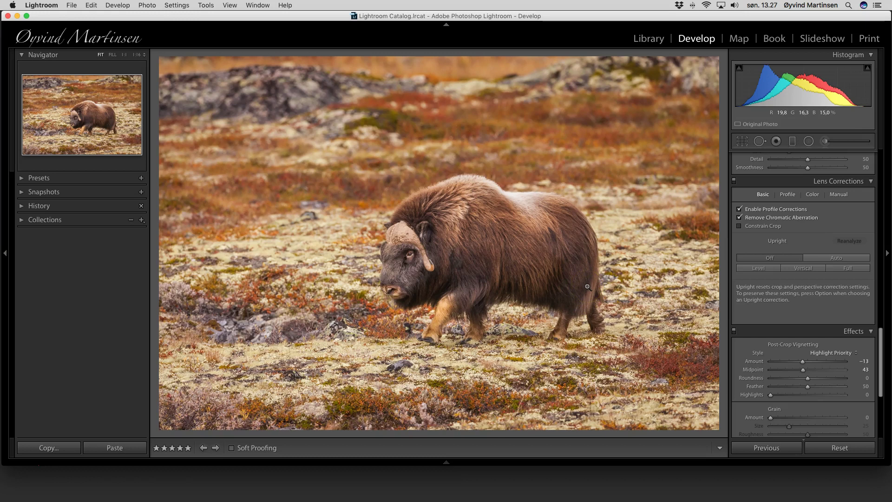
# Advance to the next photo in the filmstrip, the ibis standing on a branch.
pyautogui.press('Right')
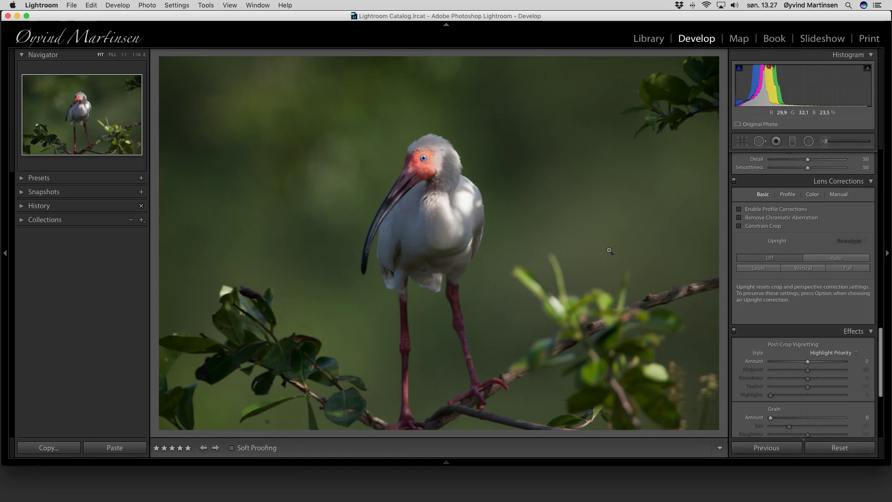
# Raise the ibis photo's Contrast to +18 and warm its white balance to Temp 4893.
pyautogui.scroll(20, 785, 256)
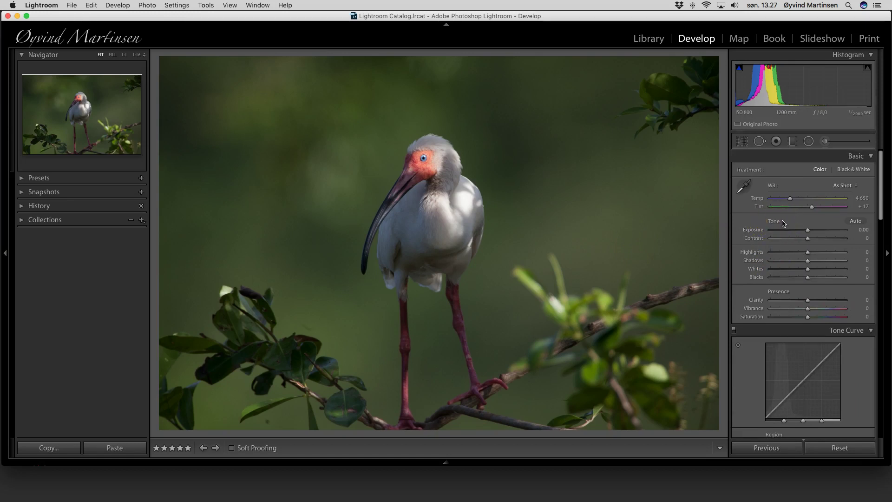
pyautogui.moveTo(794, 235); pyautogui.dragTo(814, 240)
pyautogui.click(808, 239)
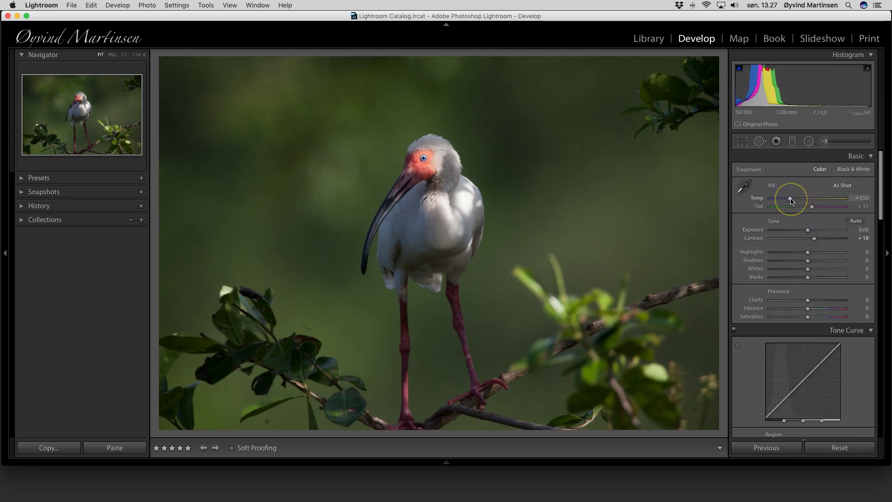
pyautogui.moveTo(790, 198)
pyautogui.mouseDown()
pyautogui.moveTo(846, 199)
pyautogui.moveTo(764, 201)
pyautogui.moveTo(792, 200)
pyautogui.mouseUp()
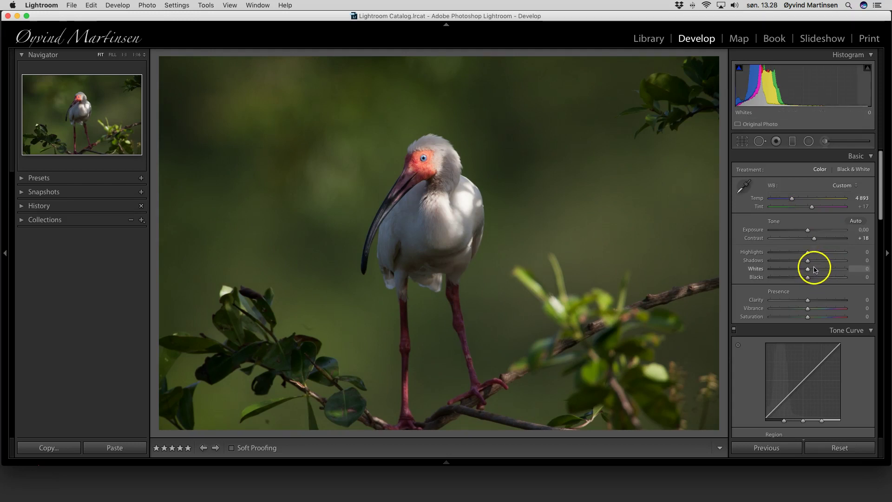
# Add Clarity +24, Vibrance +45 and Saturation +8 to the ibis photo.
pyautogui.moveTo(808, 300); pyautogui.dragTo(820, 310)
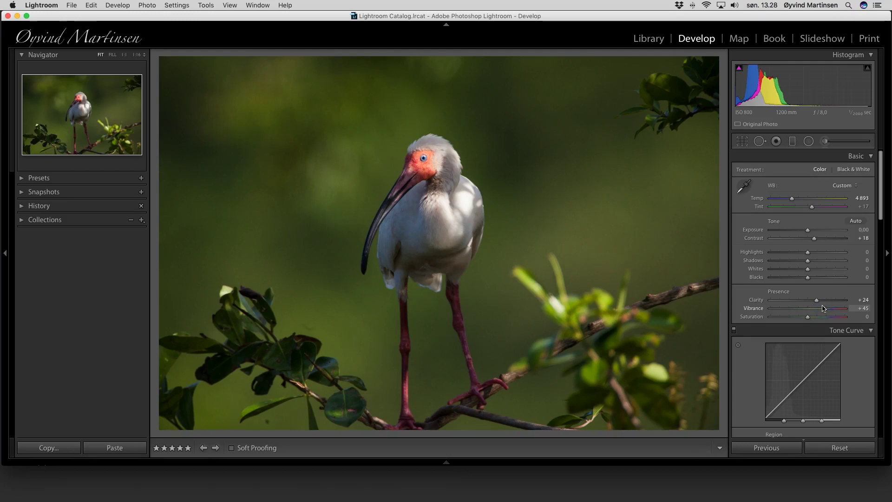
pyautogui.click(807, 318)
pyautogui.scroll(-2, 824, 304)
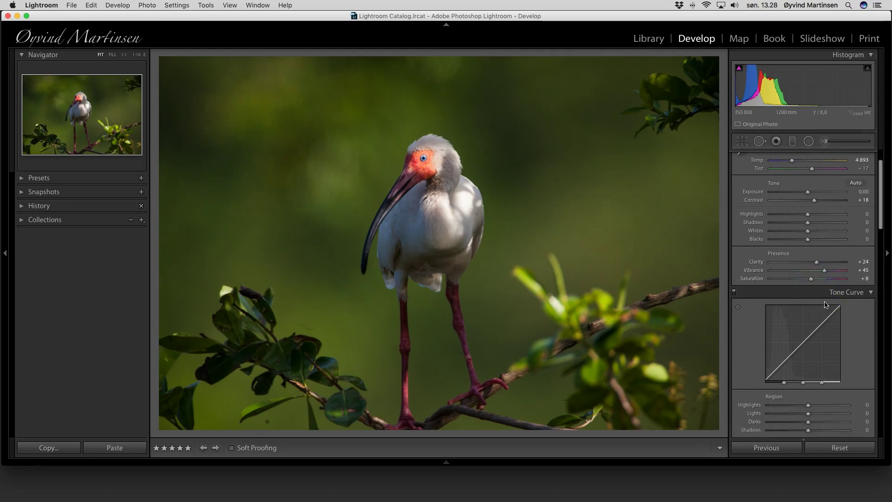
# Alt-drag the ibis photo's Sharpening Masking to 40, then switch to Crop Overlay.
pyautogui.scroll(-6, 825, 304)
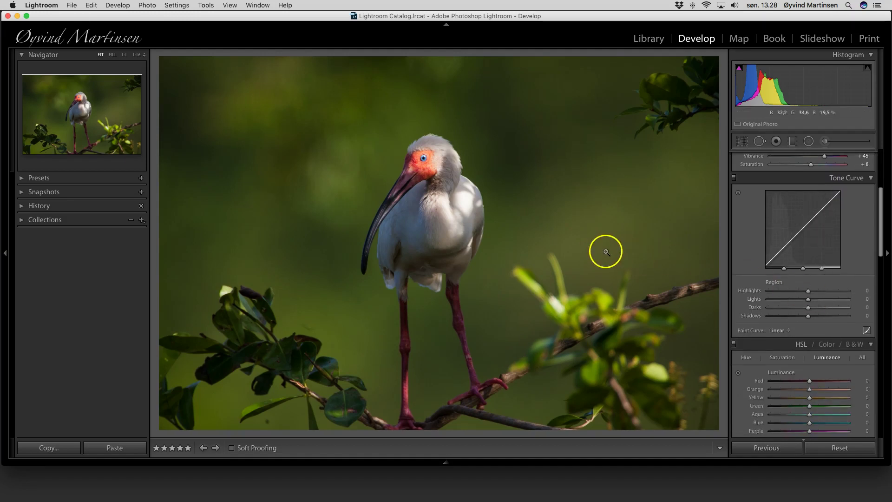
pyautogui.scroll(-20, 781, 277)
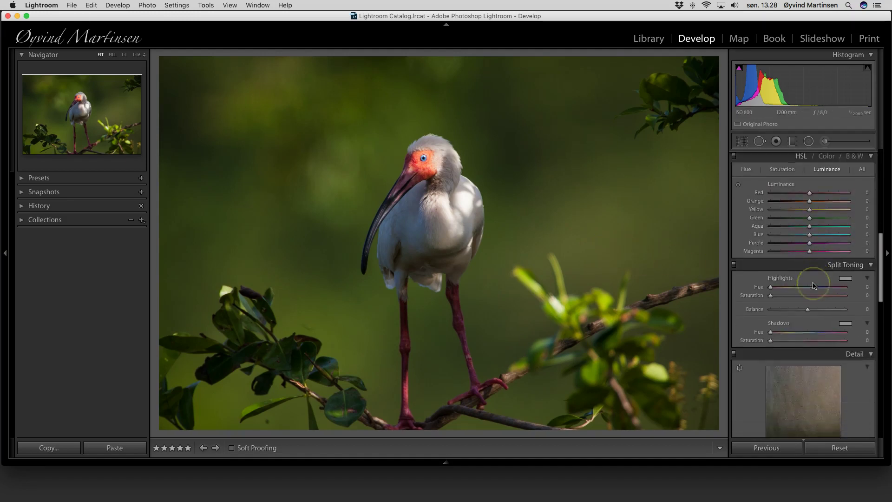
pyautogui.click(783, 305)
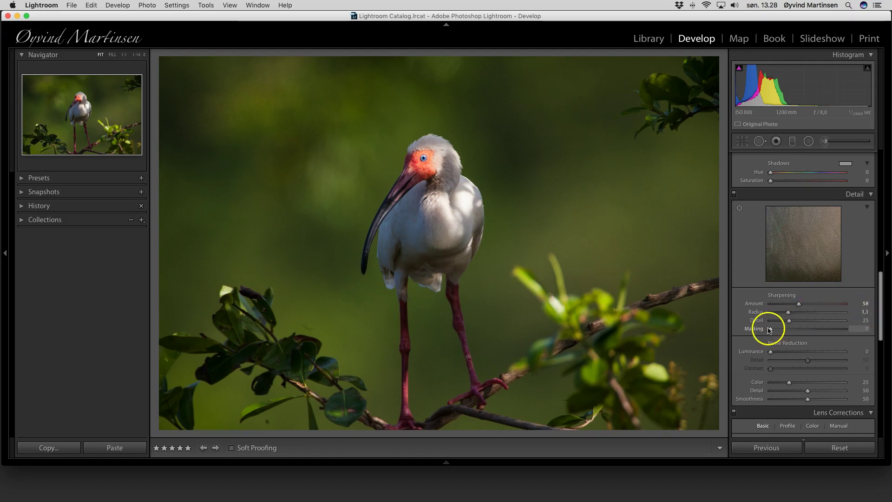
pyautogui.press('alt')
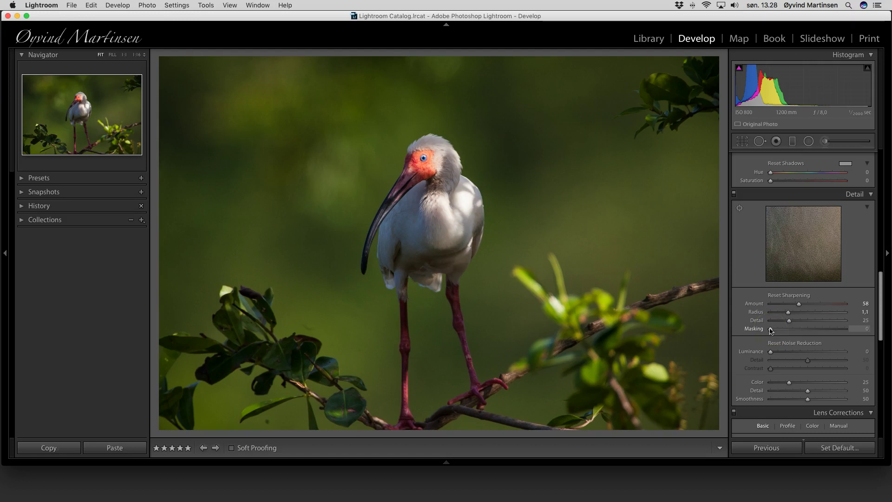
pyautogui.moveTo(771, 330); pyautogui.dragTo(799, 330)
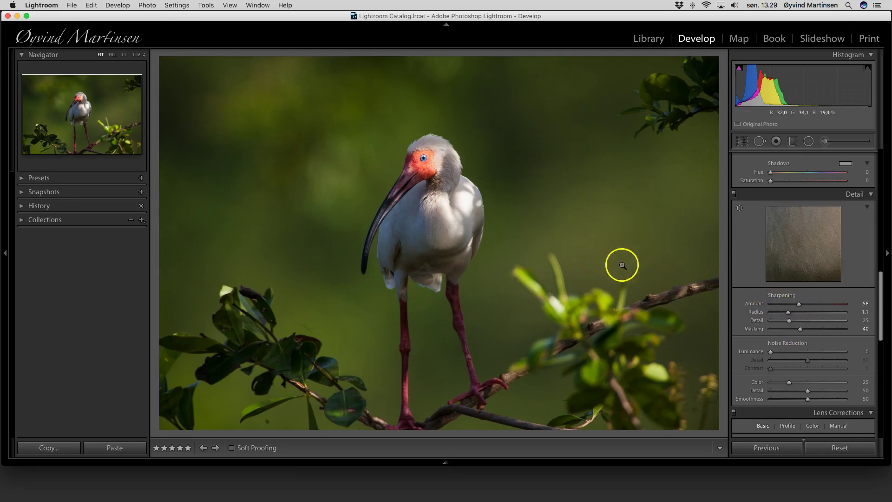
pyautogui.click(742, 141)
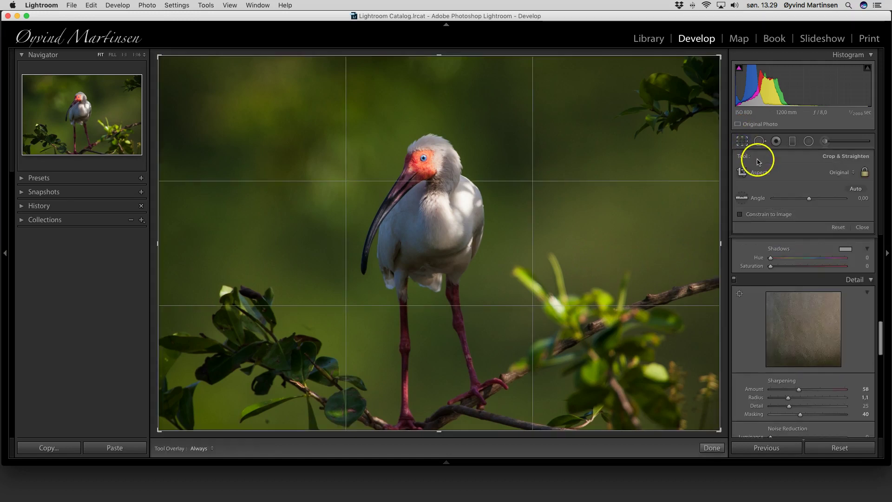
# Crop tighter around the ibis at the original aspect ratio, reposition the photo, and apply the crop.
pyautogui.moveTo(700, 91); pyautogui.dragTo(710, 55)
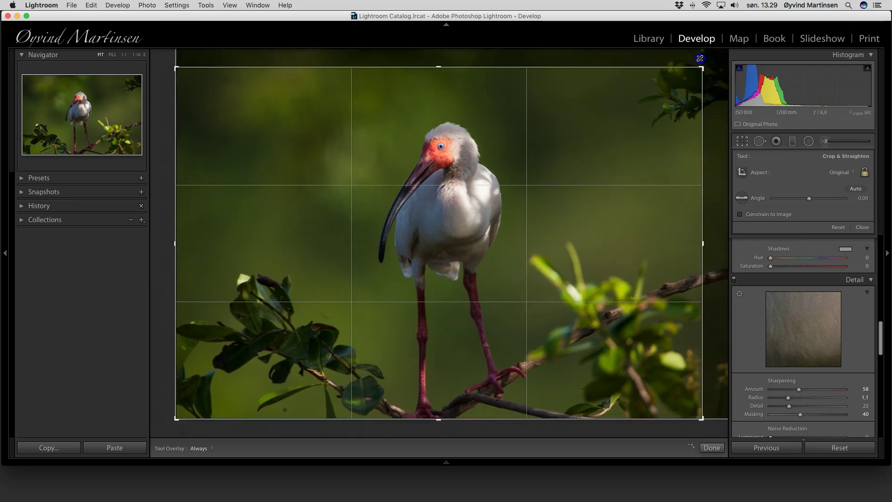
pyautogui.moveTo(480, 253); pyautogui.dragTo(488, 263)
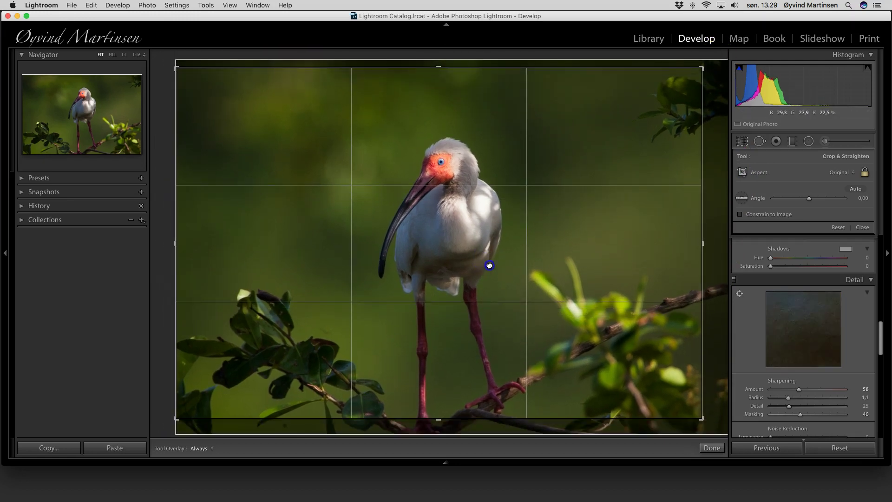
pyautogui.moveTo(703, 245); pyautogui.dragTo(685, 244)
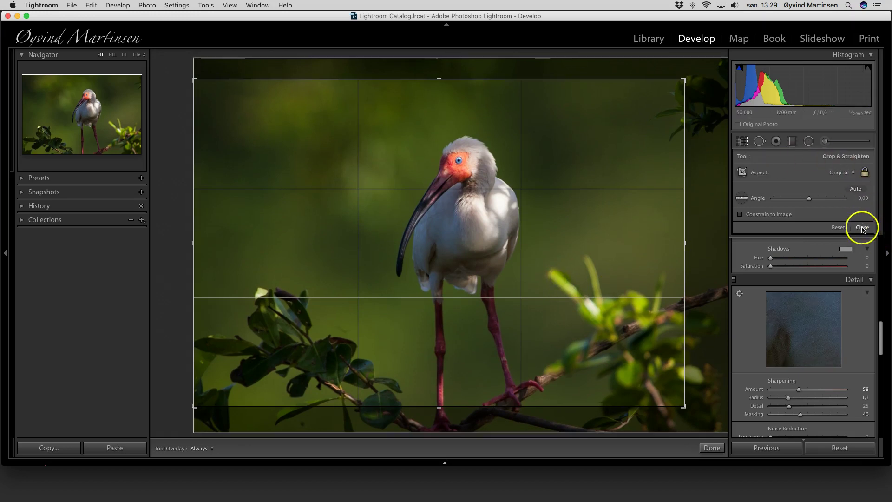
pyautogui.click(861, 228)
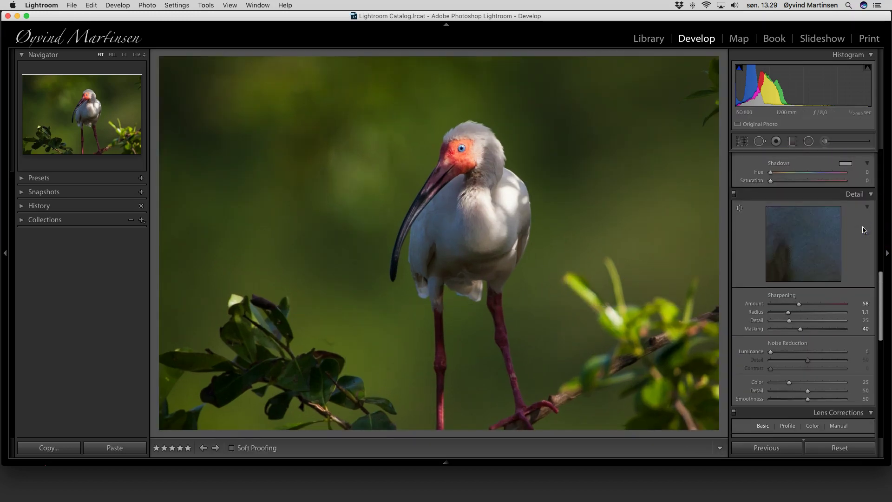
pyautogui.click(852, 232)
pyautogui.scroll(-3, 851, 235)
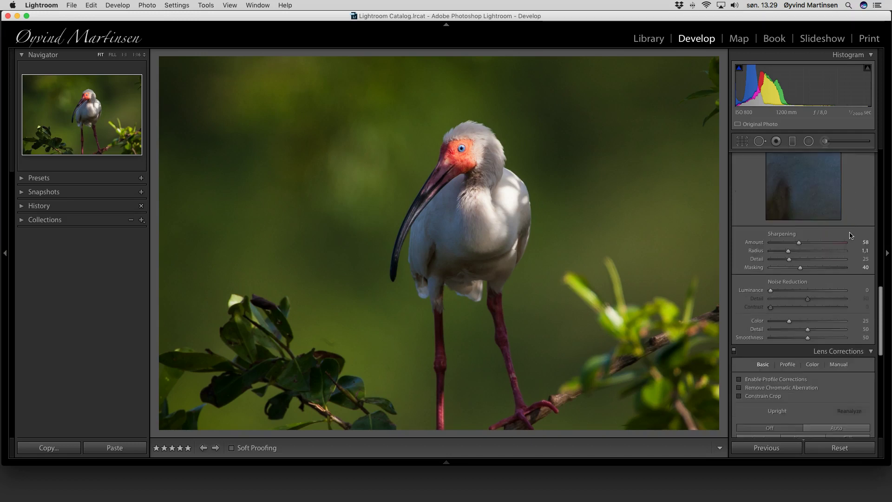
pyautogui.scroll(-3, 851, 235)
pyautogui.click(789, 237)
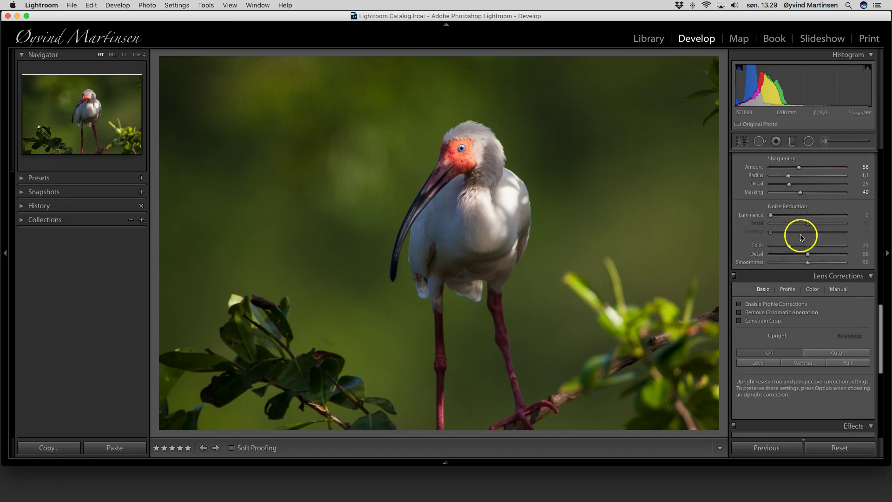
pyautogui.scroll(6, 801, 236)
pyautogui.scroll(20, 801, 236)
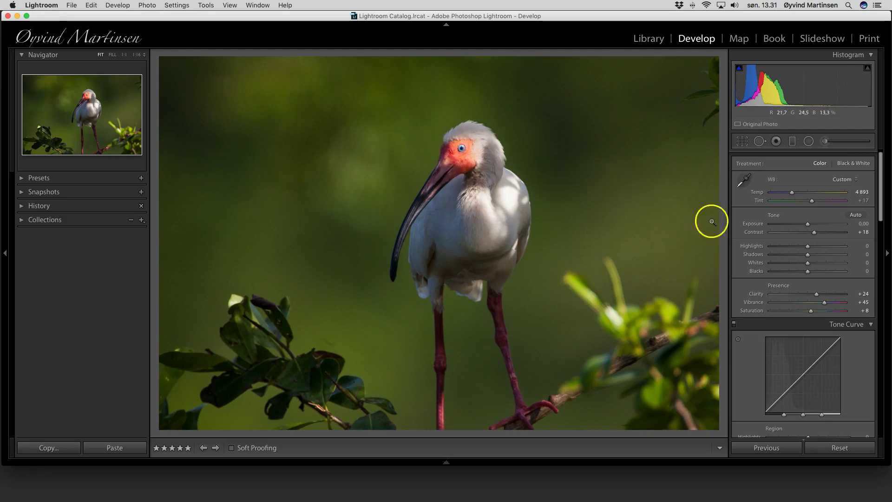
pyautogui.scroll(-2, 848, 253)
pyautogui.scroll(-2, 849, 253)
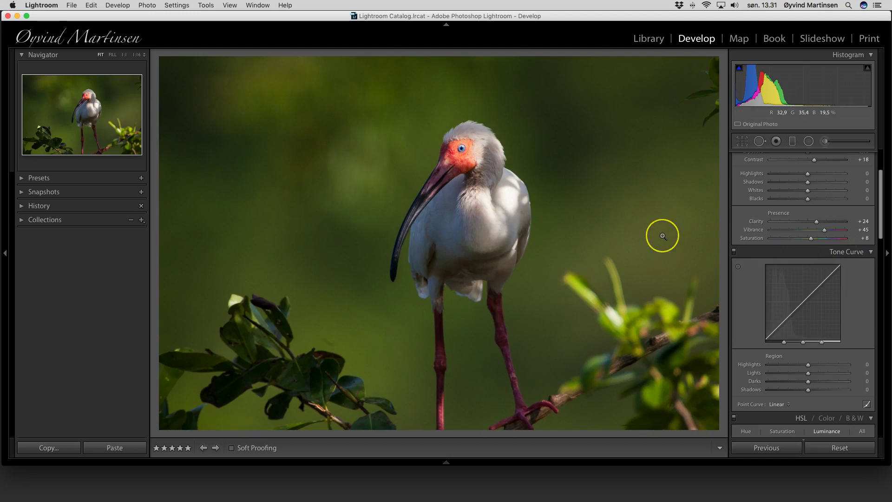
# Open the butterfly photo and crop it slightly tighter with the original aspect ratio locked.
pyautogui.press('Right')
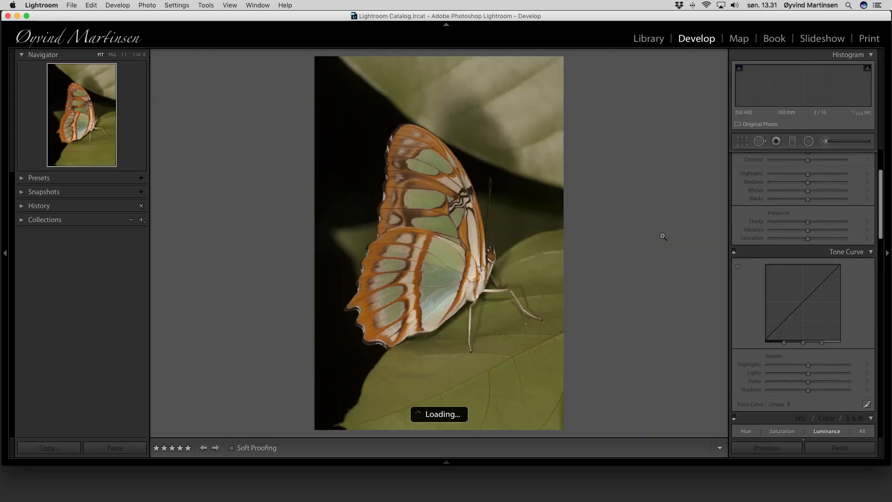
pyautogui.click(675, 209)
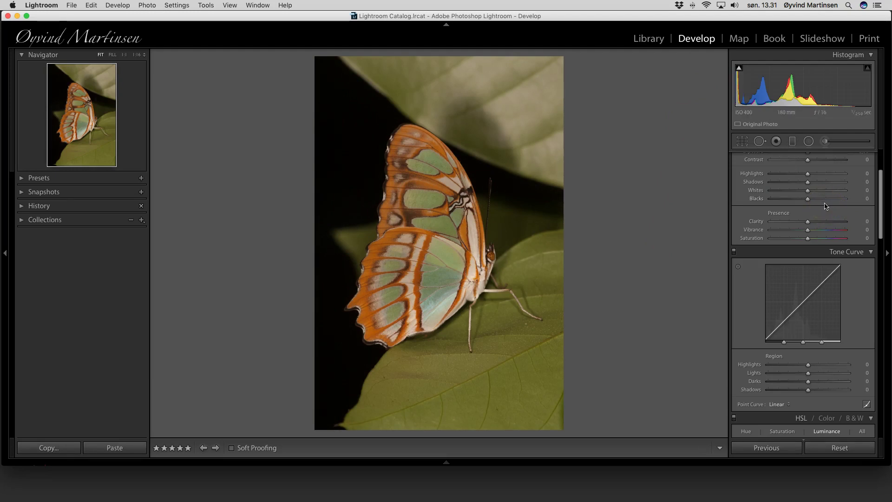
pyautogui.click(742, 142)
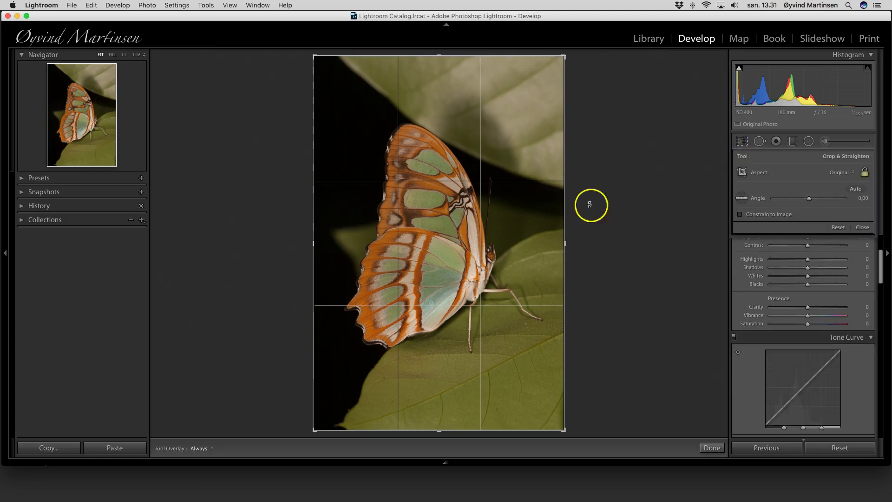
pyautogui.moveTo(438, 428); pyautogui.dragTo(441, 424)
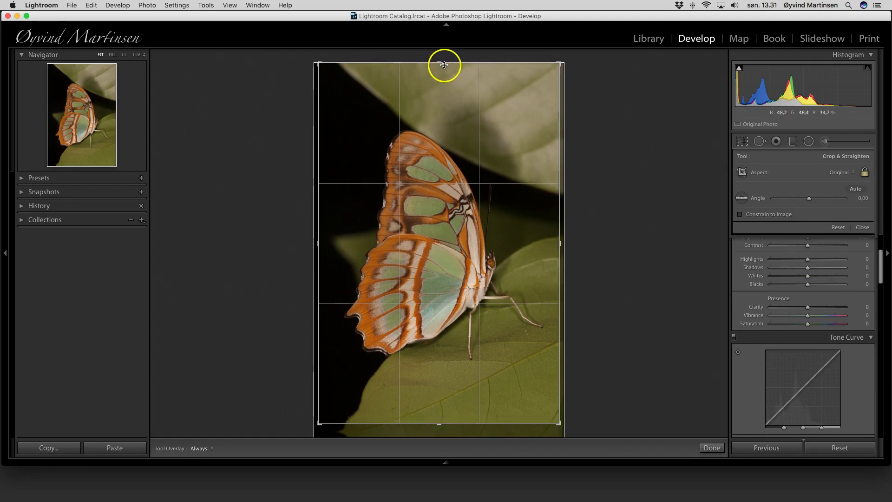
pyautogui.moveTo(438, 62); pyautogui.dragTo(438, 65)
pyautogui.click(865, 172)
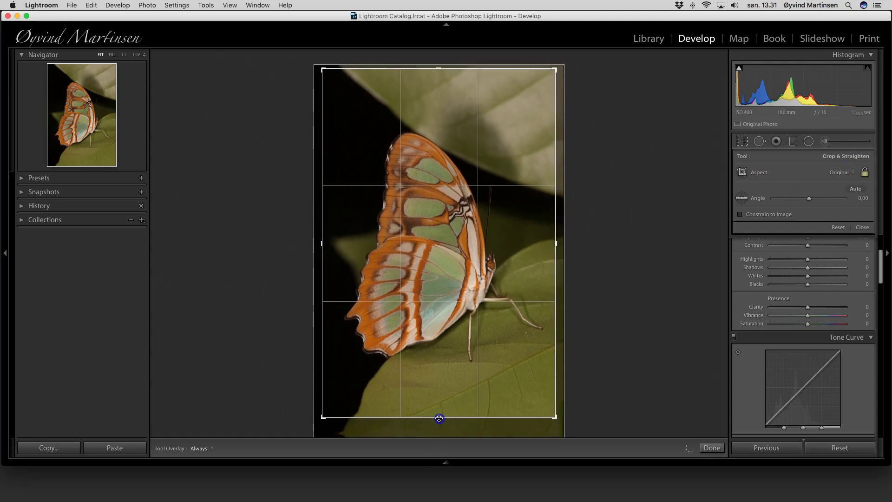
pyautogui.moveTo(439, 421); pyautogui.dragTo(438, 420)
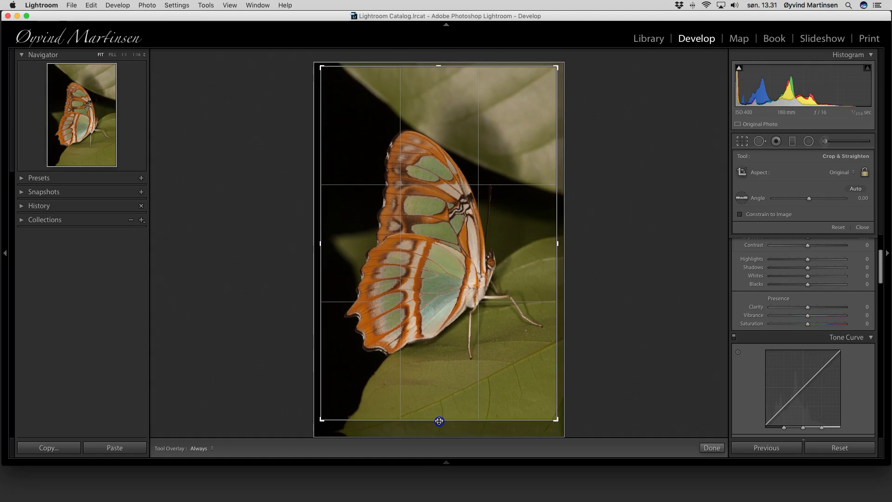
pyautogui.moveTo(439, 421); pyautogui.dragTo(439, 418)
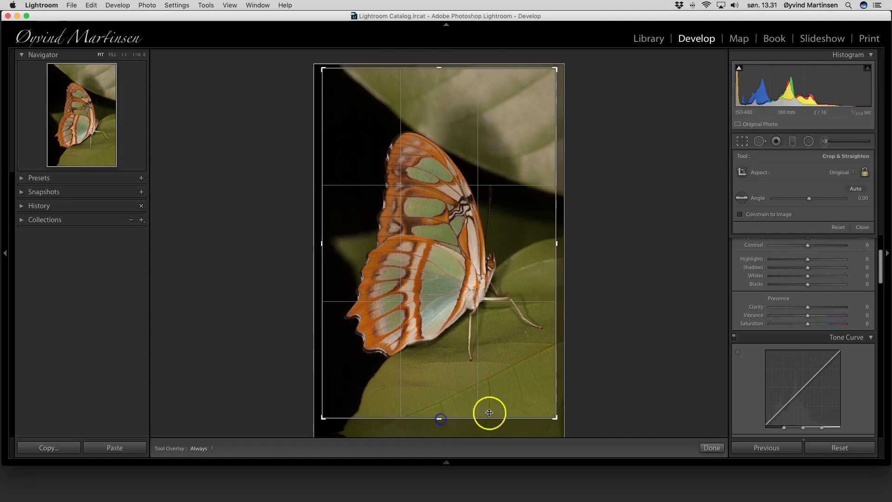
pyautogui.click(862, 227)
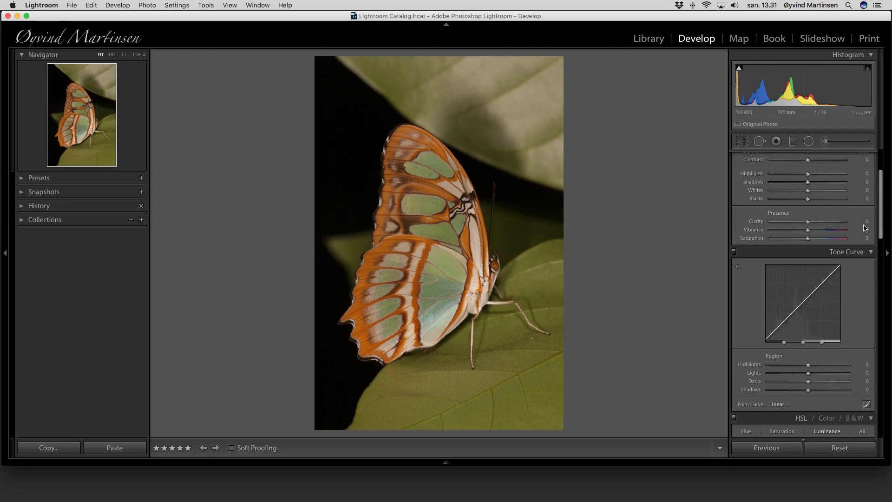
# Give the butterfly Clarity +24, Vibrance +45, Saturation +16 and Contrast about +23.
pyautogui.click(807, 223)
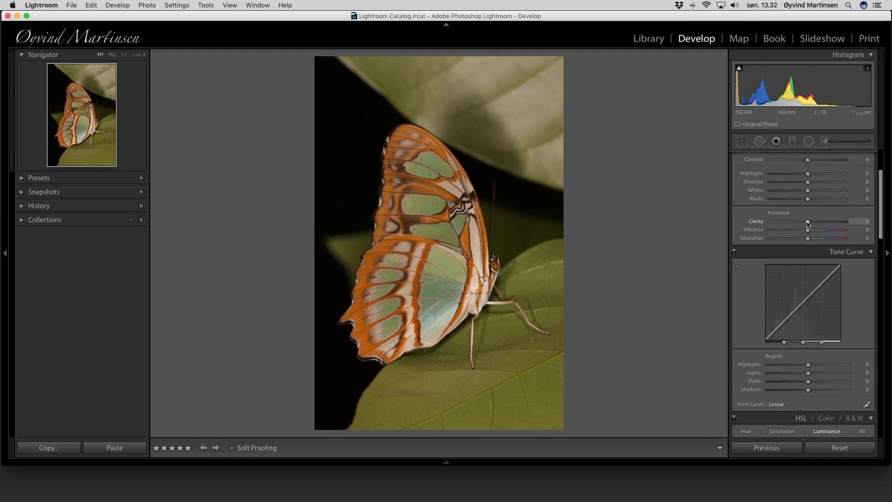
pyautogui.moveTo(807, 223); pyautogui.dragTo(808, 223)
pyautogui.moveTo(809, 223); pyautogui.dragTo(824, 232)
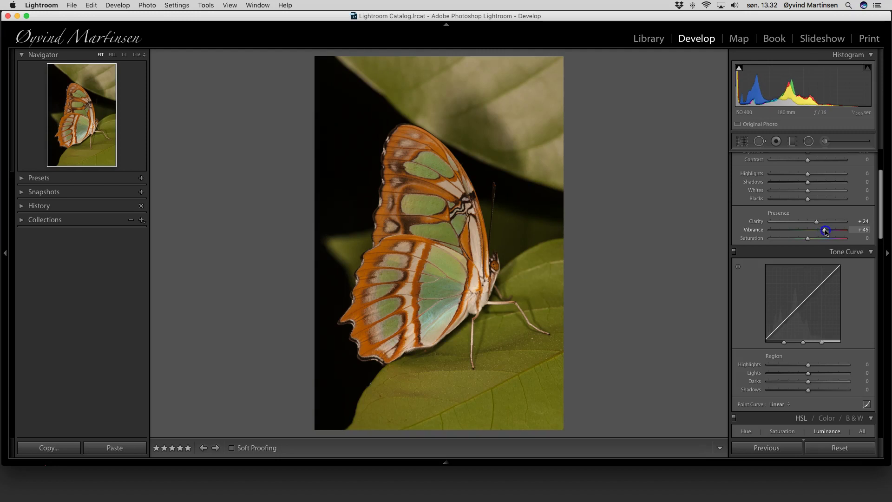
pyautogui.moveTo(807, 237); pyautogui.dragTo(808, 210)
pyautogui.scroll(1, 807, 212)
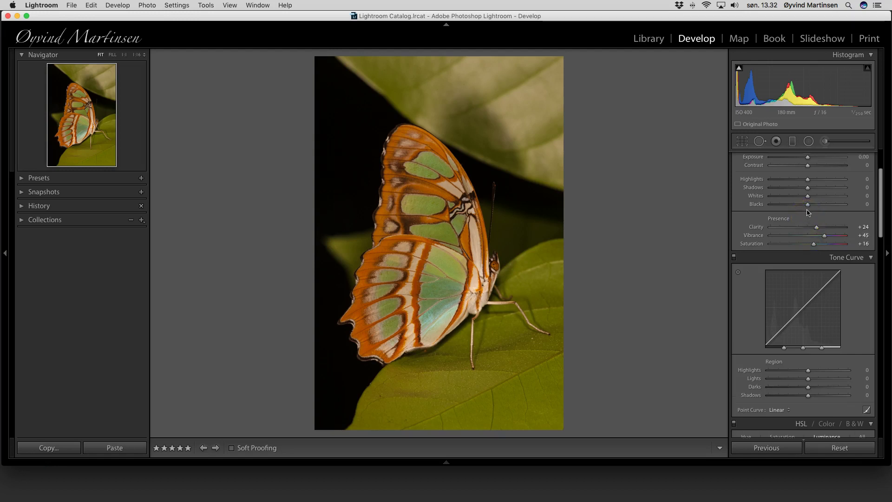
pyautogui.scroll(5, 807, 212)
pyautogui.moveTo(807, 238); pyautogui.dragTo(817, 240)
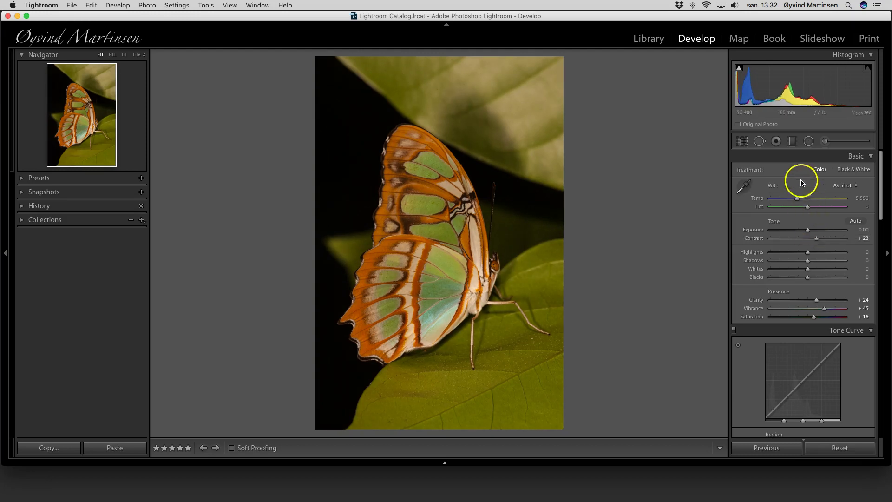
# Warm the butterfly's white balance to Temp 6051 and raise Sharpening Amount to 58.
pyautogui.moveTo(797, 199); pyautogui.dragTo(800, 200)
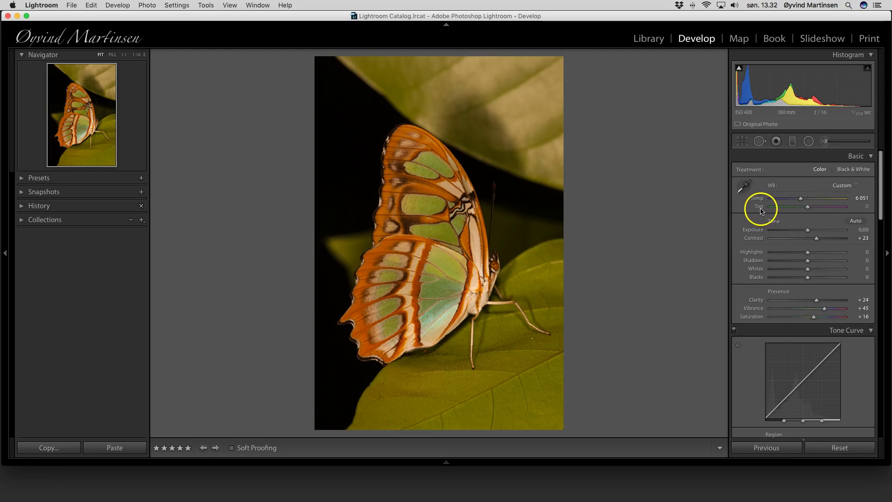
pyautogui.click(809, 209)
pyautogui.scroll(-1, 835, 244)
pyautogui.scroll(-10, 835, 243)
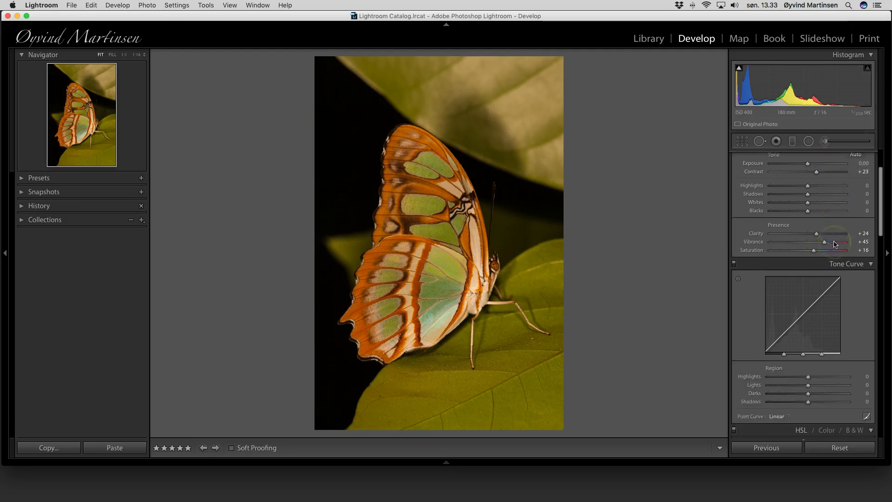
pyautogui.scroll(-6, 834, 241)
pyautogui.moveTo(802, 263); pyautogui.dragTo(773, 284)
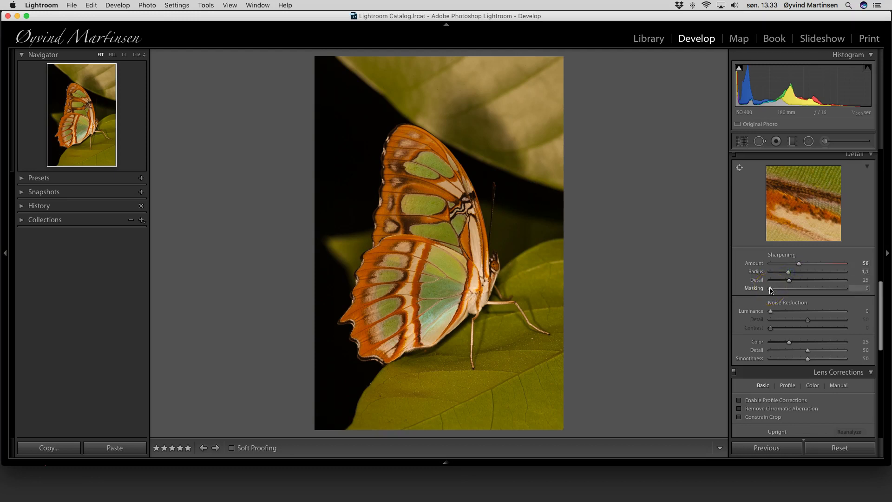
# Alt-drag Sharpening Masking to 40 so only the butterfly's edges get sharpened.
pyautogui.keyDown('alt'); pyautogui.click(770, 289); pyautogui.keyUp('alt')
pyautogui.moveTo(771, 288); pyautogui.dragTo(800, 289)
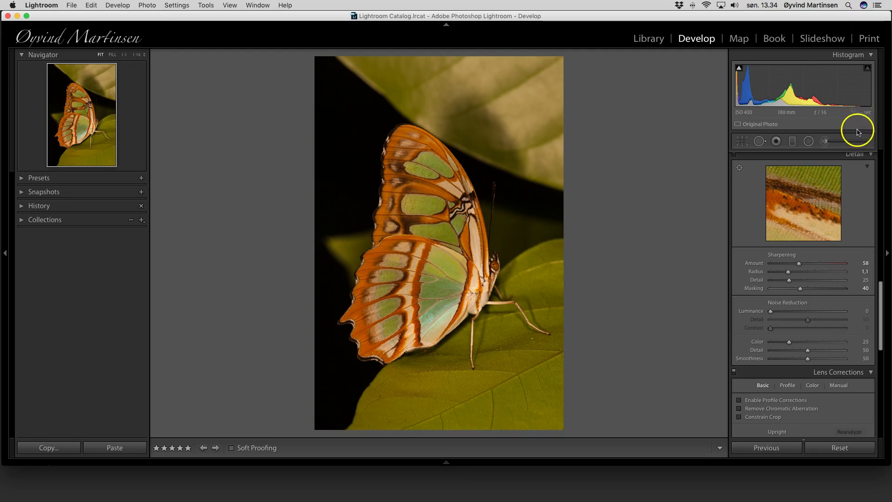
# Enable lens profile corrections and chromatic aberration removal for the butterfly photo.
pyautogui.scroll(-3, 826, 254)
pyautogui.scroll(-4, 808, 256)
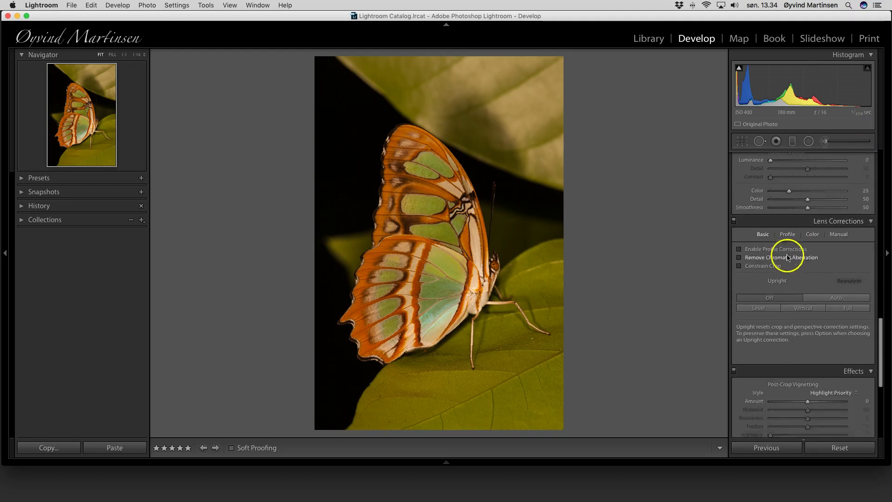
pyautogui.click(739, 242)
pyautogui.click(740, 250)
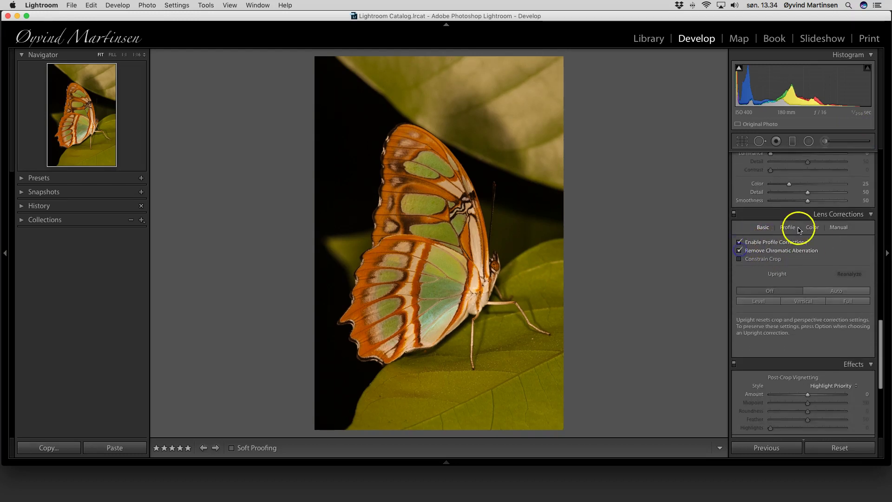
# Darken the corners with a Post-Crop Vignetting Amount of -14.
pyautogui.click(809, 395)
pyautogui.moveTo(809, 396); pyautogui.dragTo(805, 397)
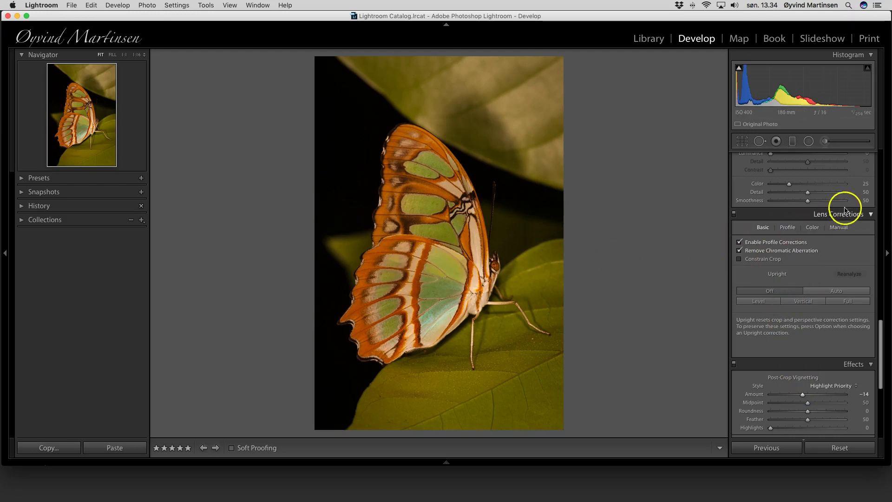
pyautogui.scroll(6, 844, 211)
pyautogui.scroll(8, 844, 212)
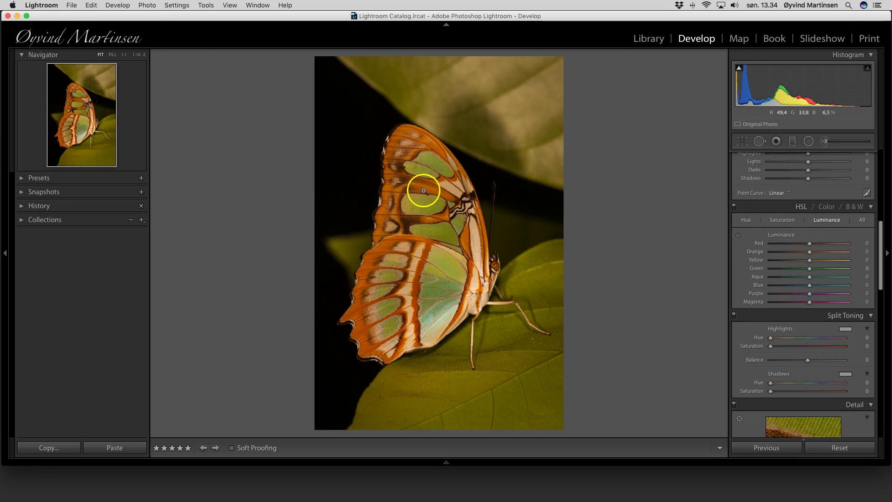
# Lift HSL Luminance to Orange +13, then Yellow +10 and Green +9 by dragging on the wing.
pyautogui.moveTo(809, 253)
pyautogui.mouseDown()
pyautogui.moveTo(841, 253)
pyautogui.moveTo(771, 253)
pyautogui.moveTo(809, 254)
pyautogui.mouseUp()
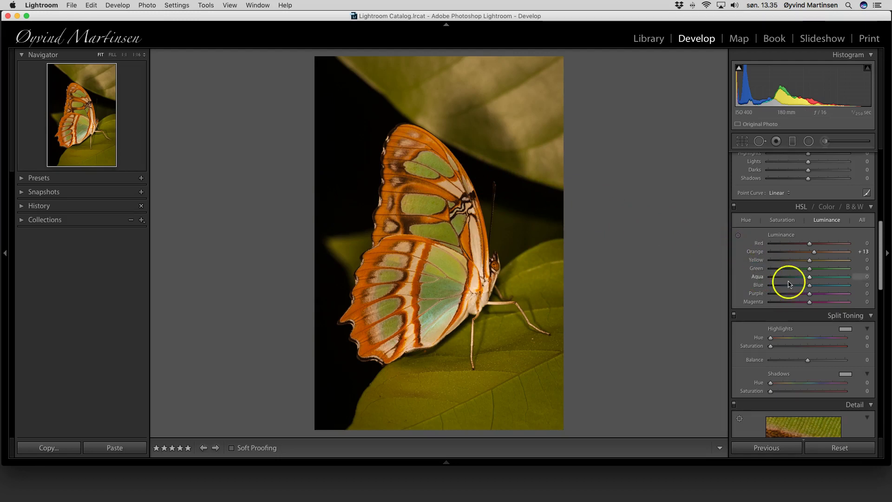
pyautogui.click(738, 237)
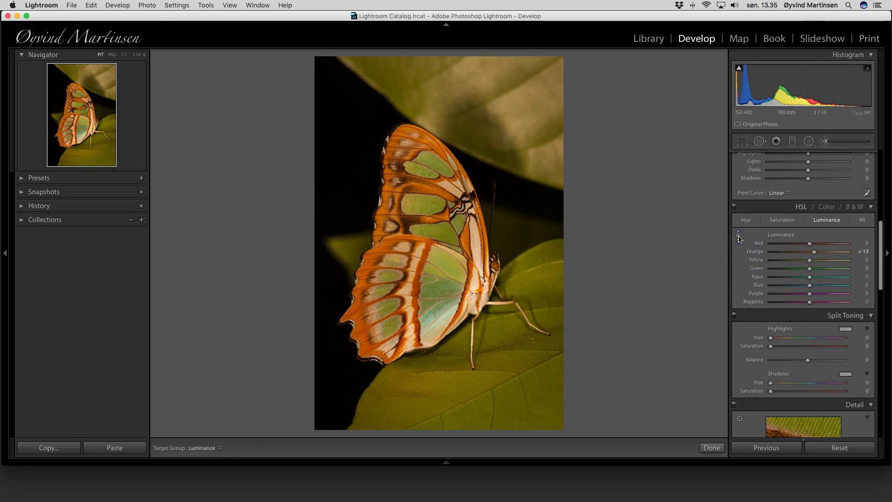
pyautogui.click(432, 162)
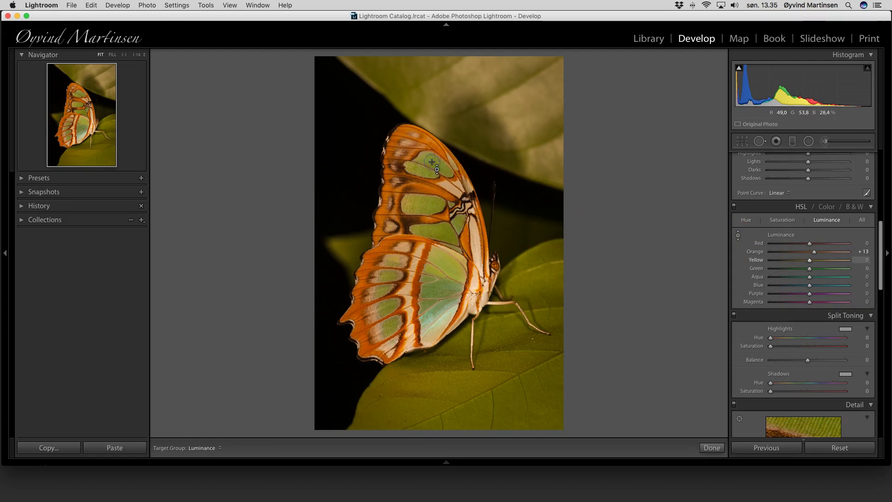
pyautogui.moveTo(432, 162); pyautogui.dragTo(432, 162)
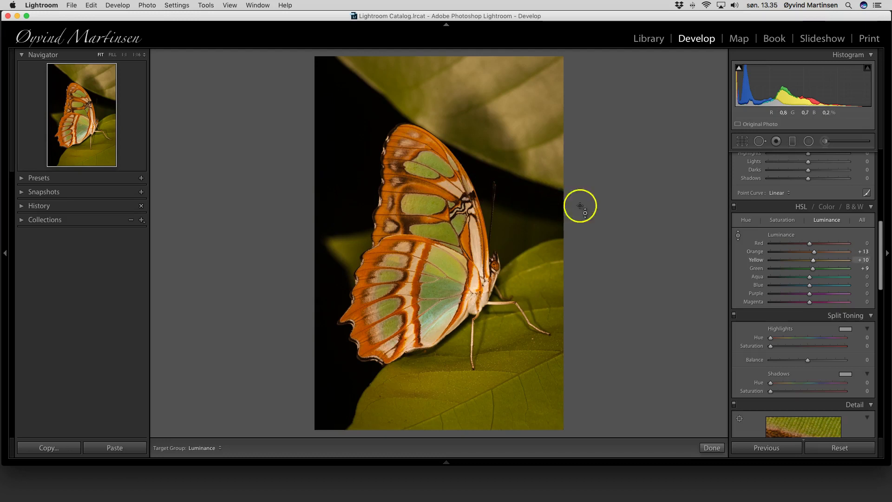
pyautogui.click(738, 236)
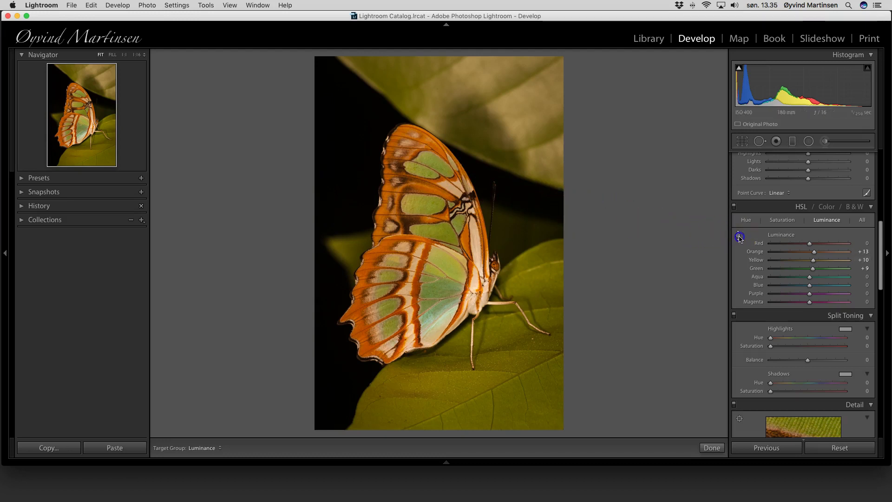
# Boost HSL Saturation to Orange +10, Yellow +12, Green +15, then zoom 1:1 on the eye.
pyautogui.click(780, 221)
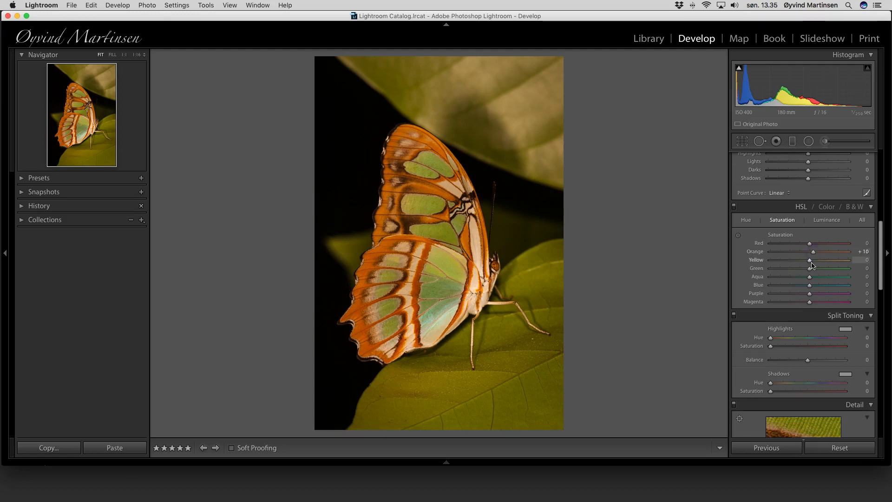
pyautogui.moveTo(810, 263); pyautogui.dragTo(814, 263)
pyautogui.click(813, 269)
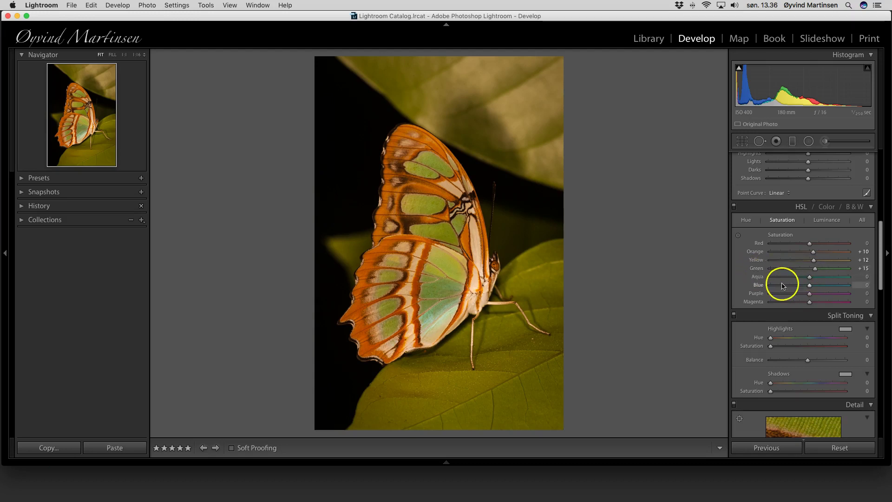
pyautogui.click(803, 268)
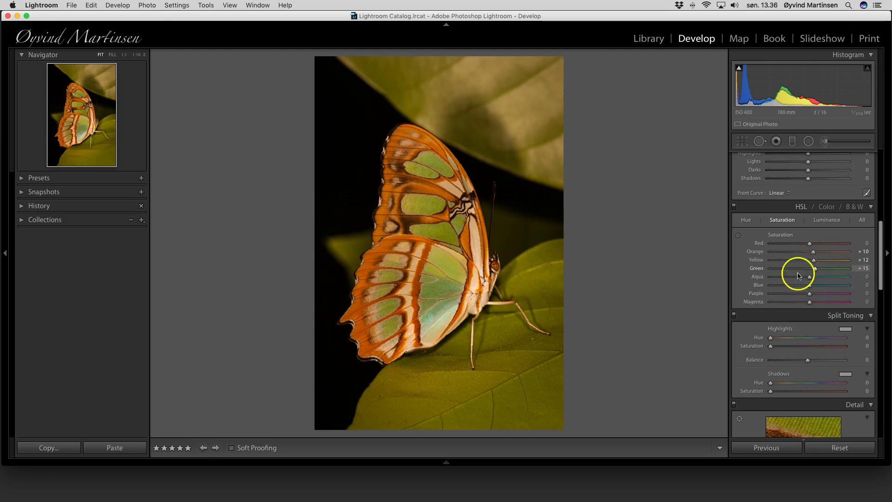
pyautogui.click(496, 266)
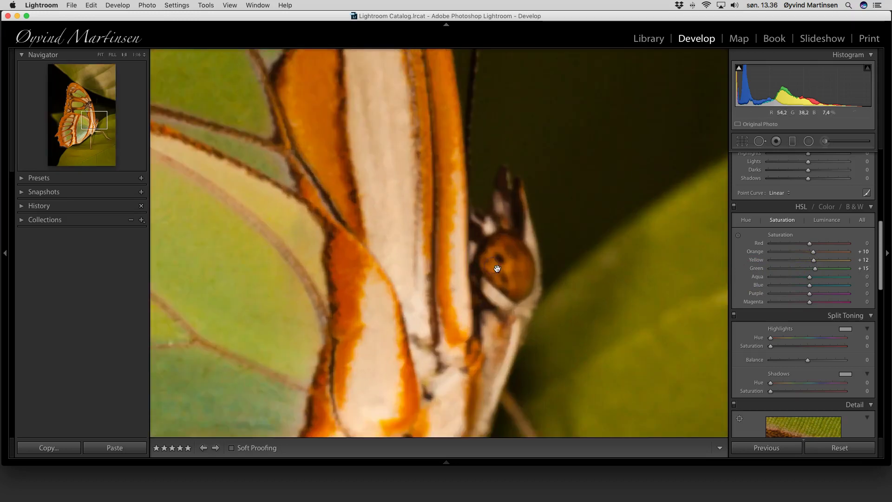
# Pick the Adjustment Brush with Contrast and Clarity reset to zero and pins hidden.
pyautogui.click(826, 142)
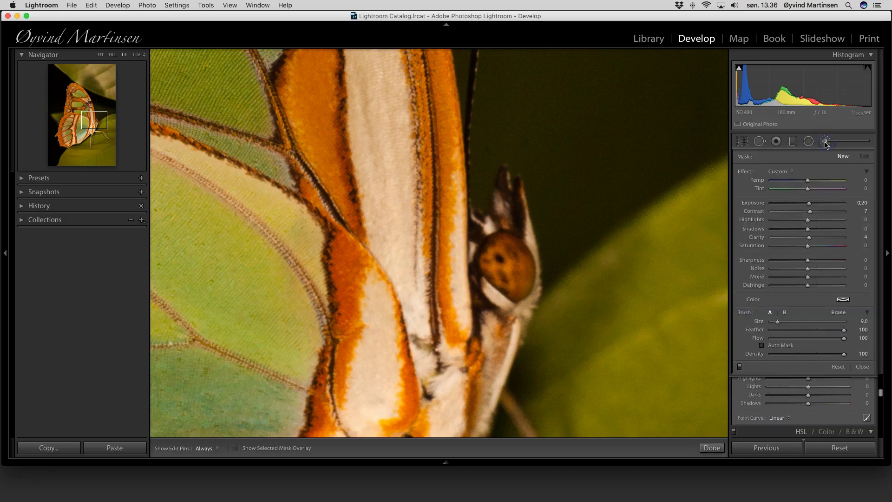
pyautogui.doubleClick(809, 211)
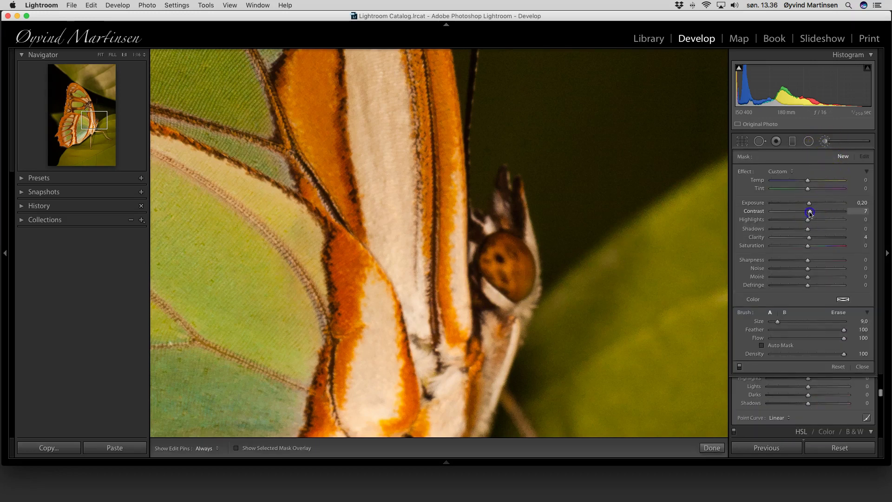
pyautogui.doubleClick(808, 238)
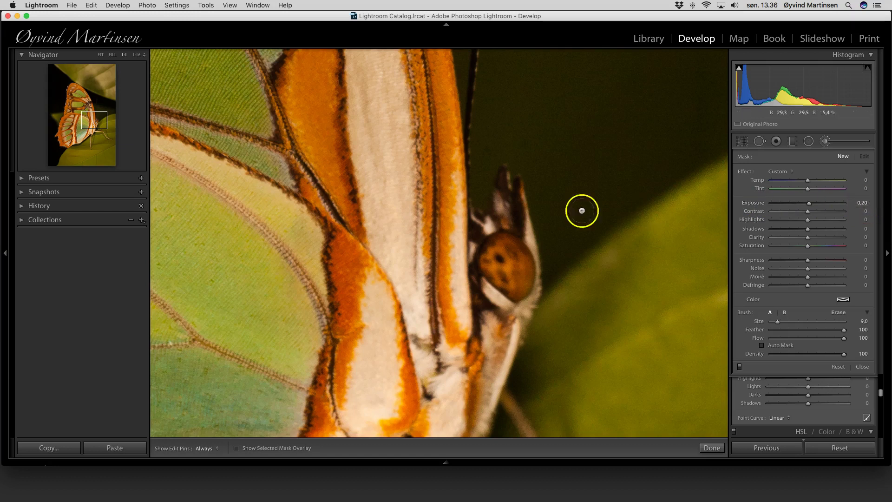
pyautogui.press('h')
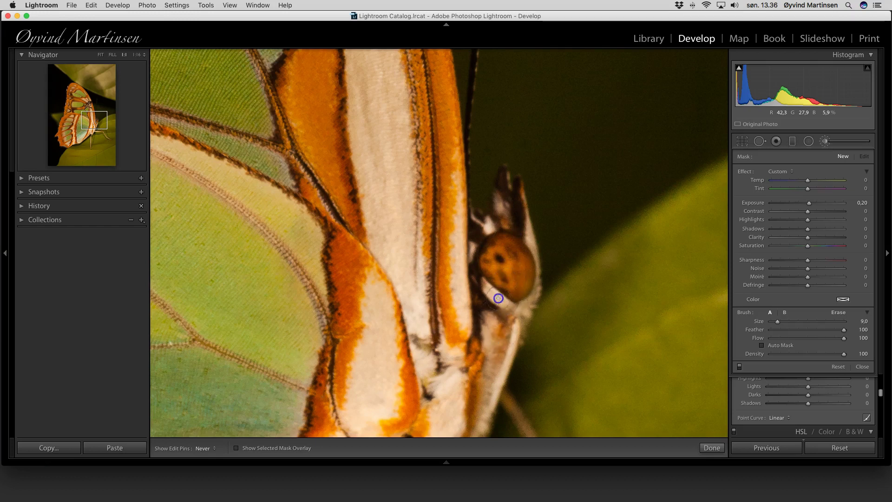
# Paint over the butterfly's eye, set its Exposure to 0.42, and close the brush.
pyautogui.moveTo(491, 330); pyautogui.dragTo(503, 348)
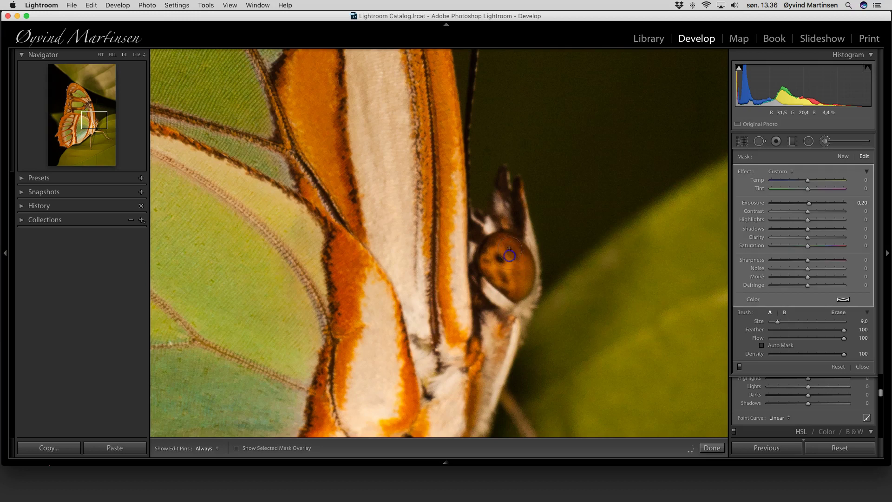
pyautogui.click(808, 204)
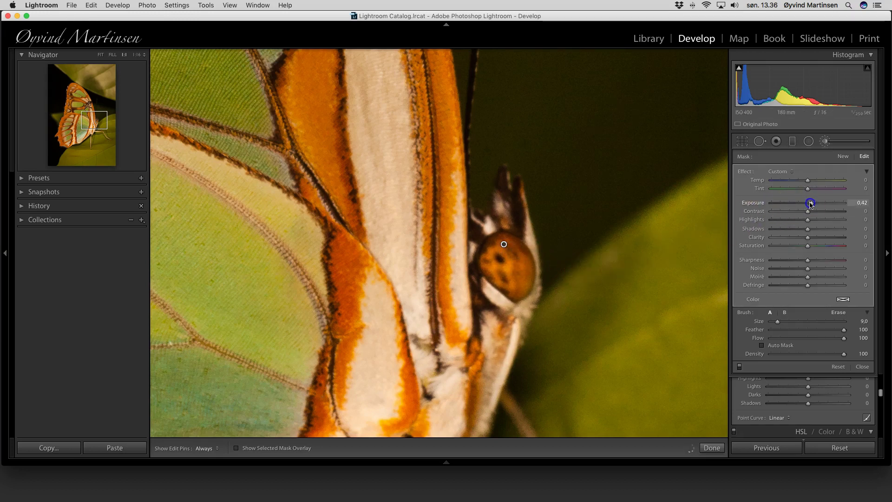
pyautogui.click(862, 367)
pyautogui.click(331, 236)
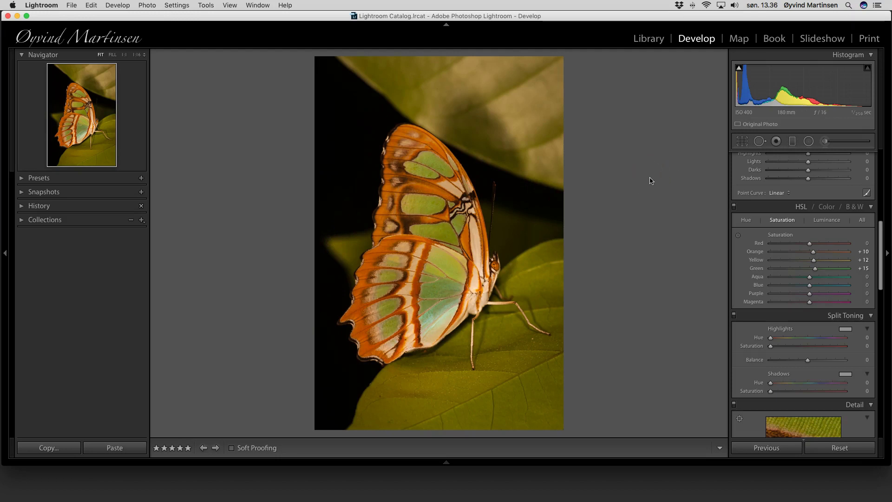
pyautogui.press('l')
pyautogui.press('l')
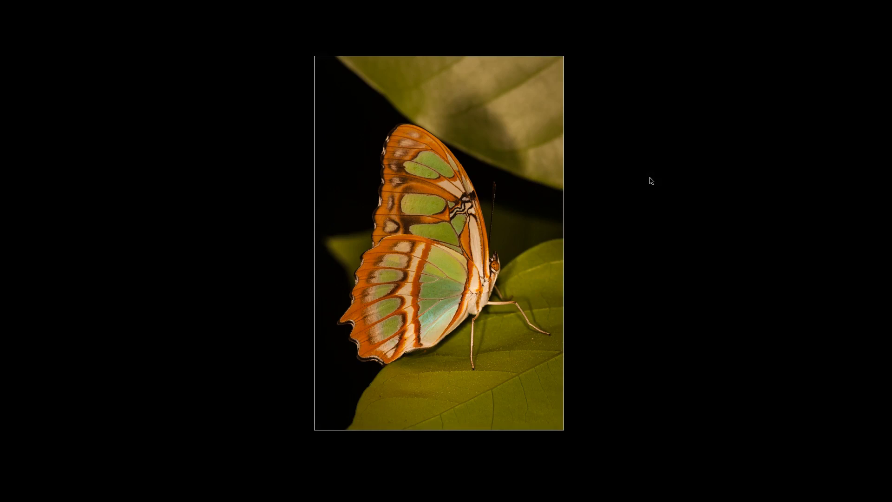
pyautogui.press('l')
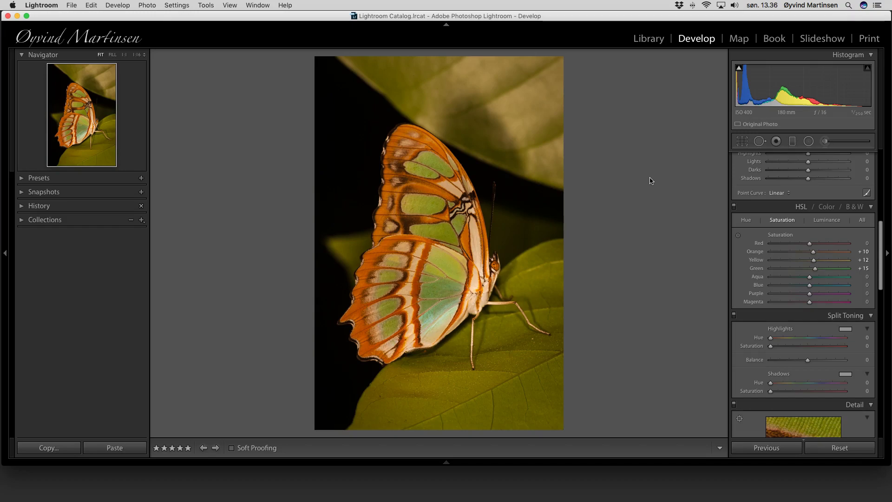
pyautogui.press('f')
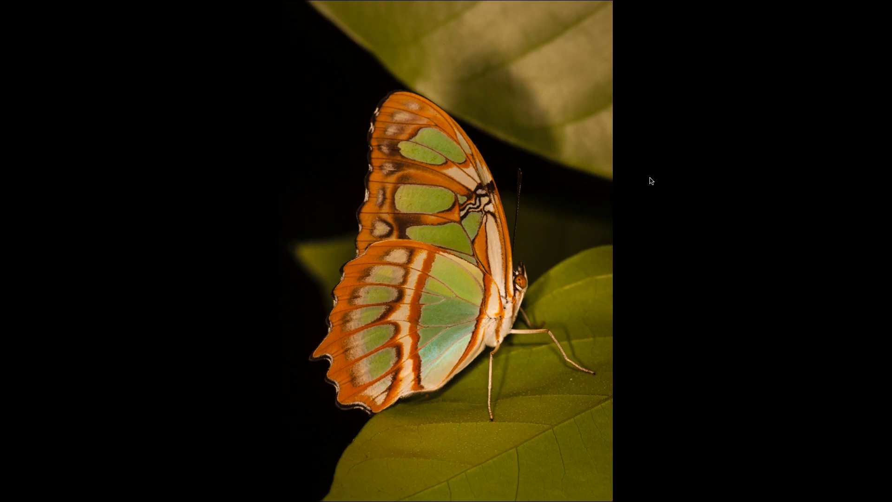
pyautogui.press('f')
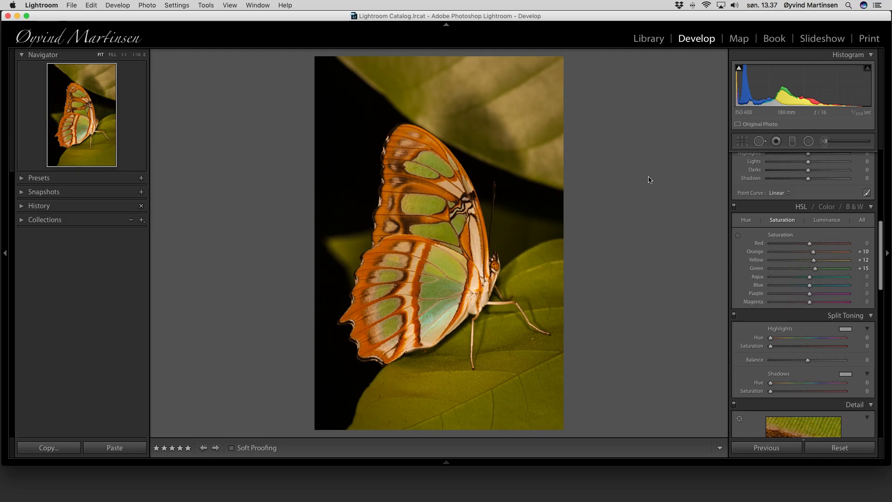
pyautogui.click(16, 471)
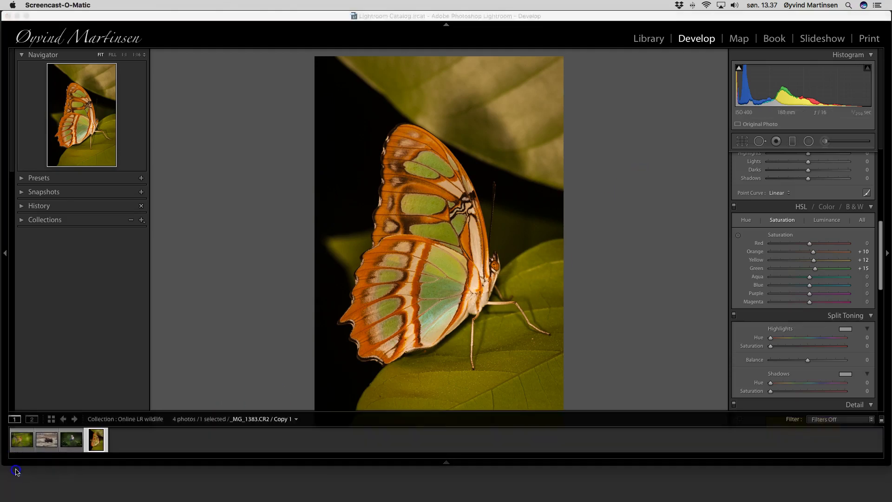